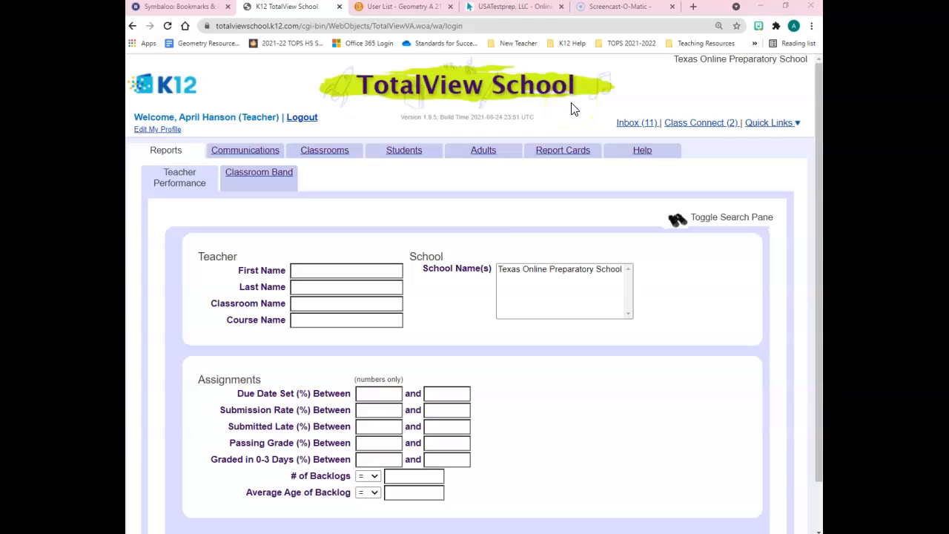
Open TV Action from the TotalView School quick links and run a student search limited to Active status.
left_click(755, 126)
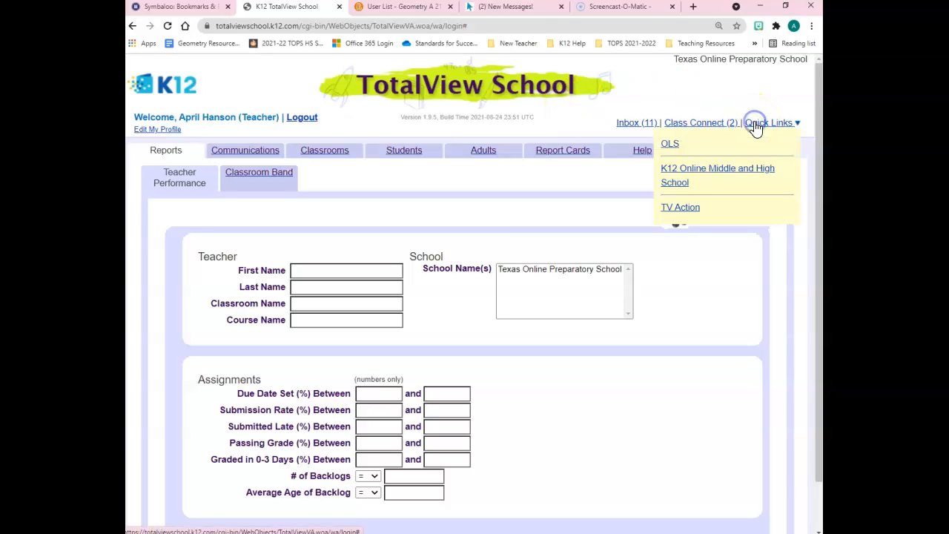
left_click(681, 208)
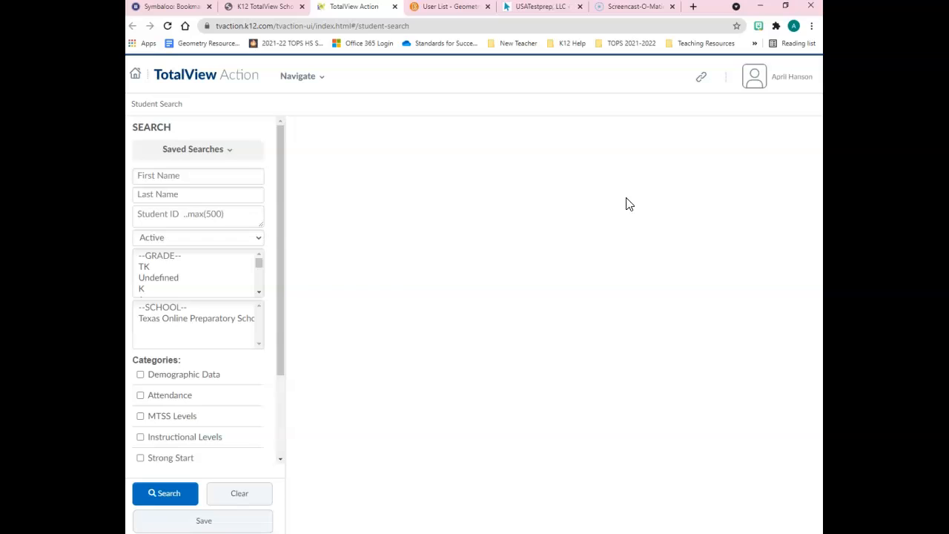
left_click(609, 198)
left_click(187, 486)
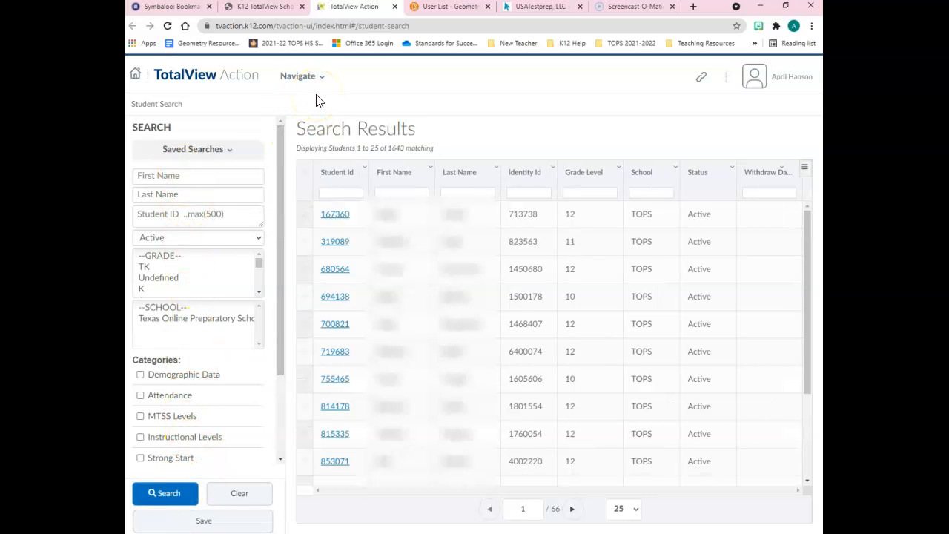
Export all student search data as CSV, open the downloaded file in Excel, and minimize the workbook.
left_click(332, 97)
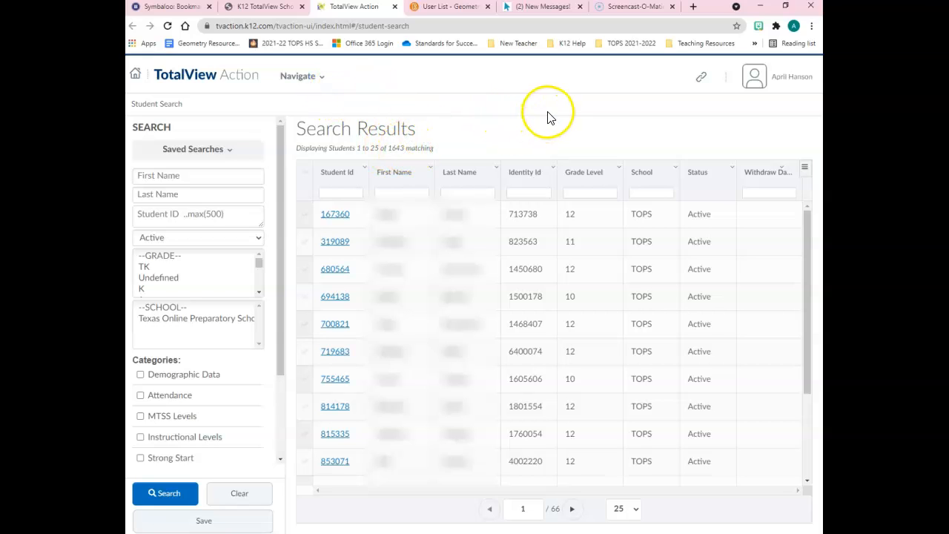
left_click(804, 169)
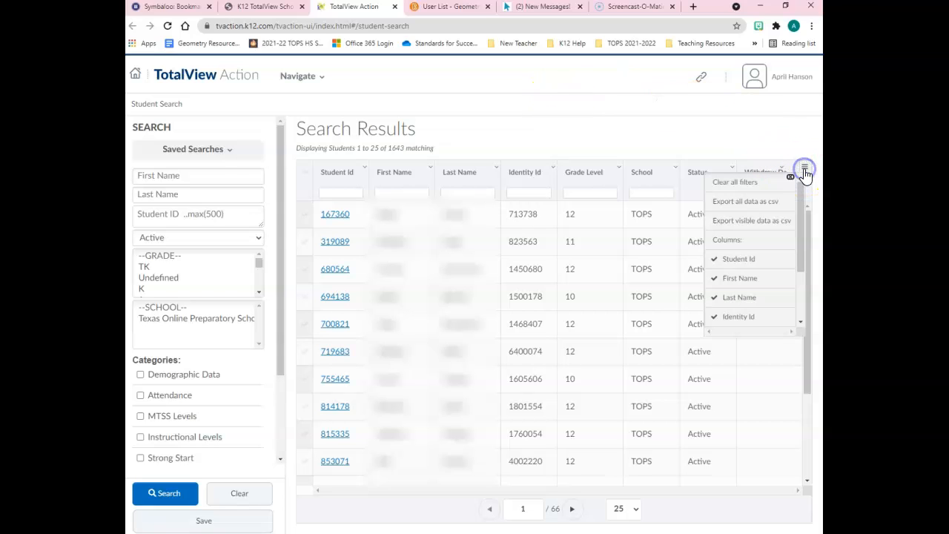
left_click(773, 209)
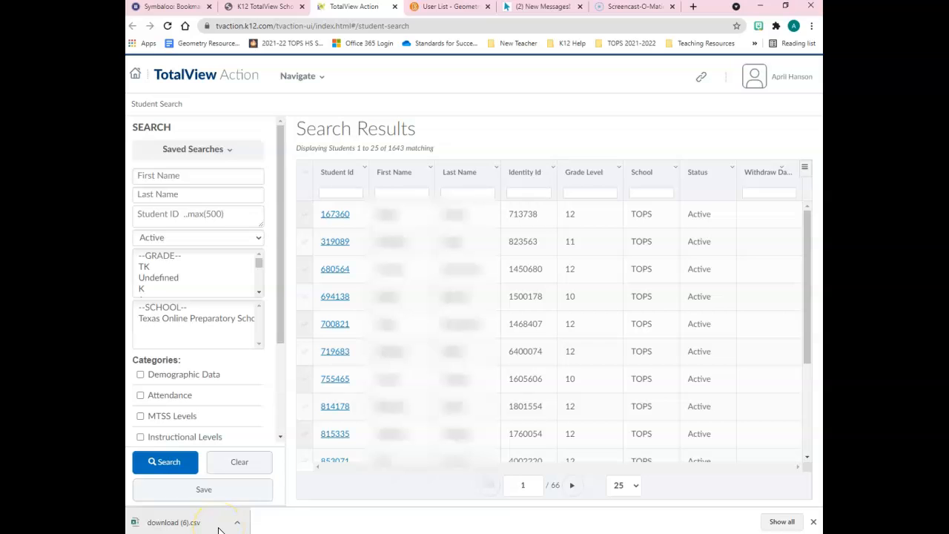
left_click(185, 521)
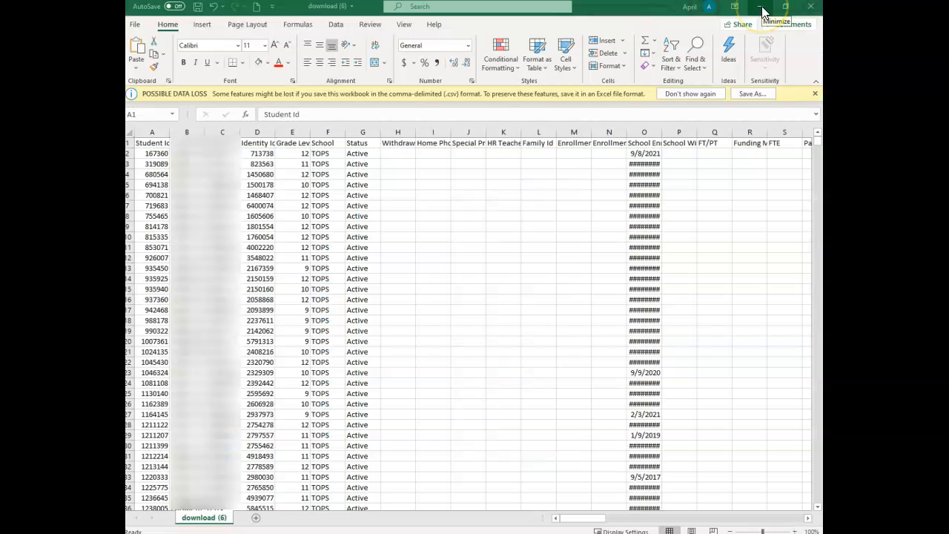
left_click(763, 9)
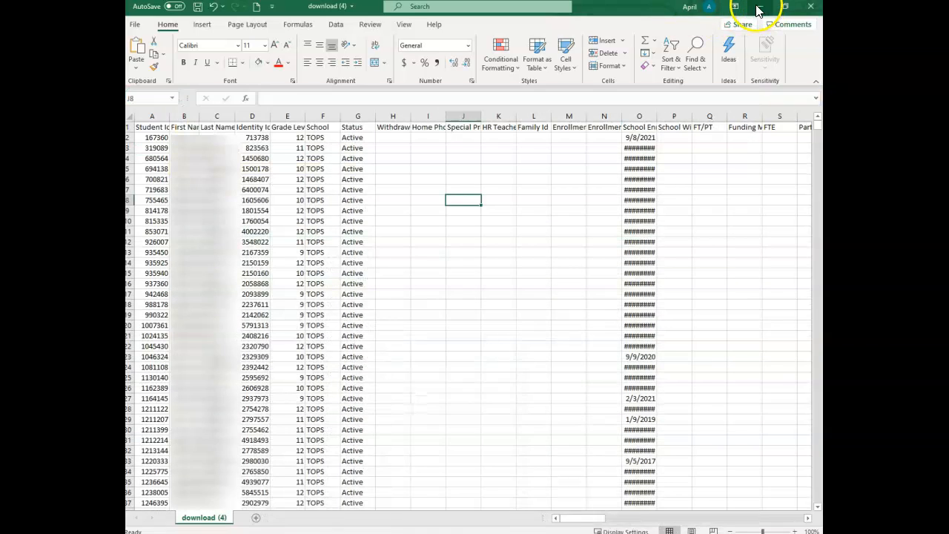
left_click(758, 9)
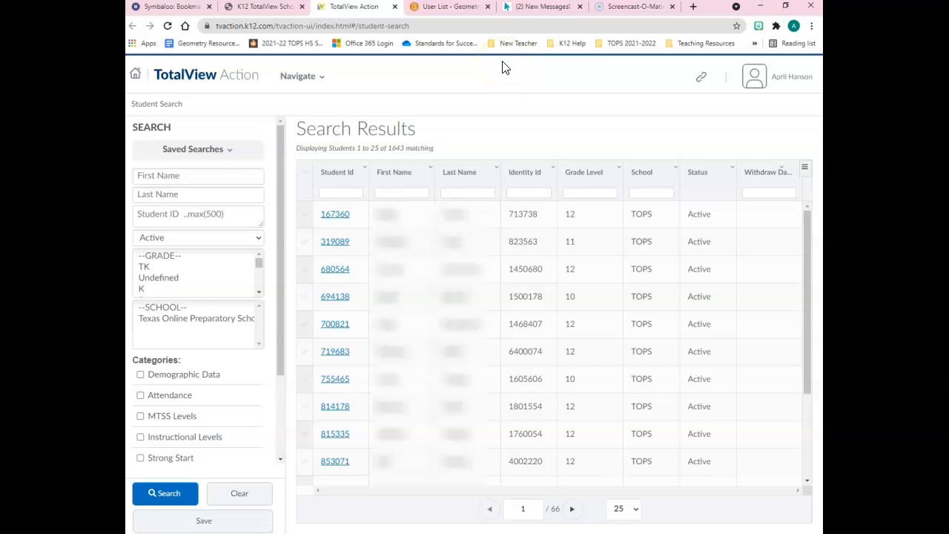
Switch to the Geometry A 21-22 Rm 2 gradebook, open its grade export options, and review the ALLIN grade items chosen for export.
left_click(468, 7)
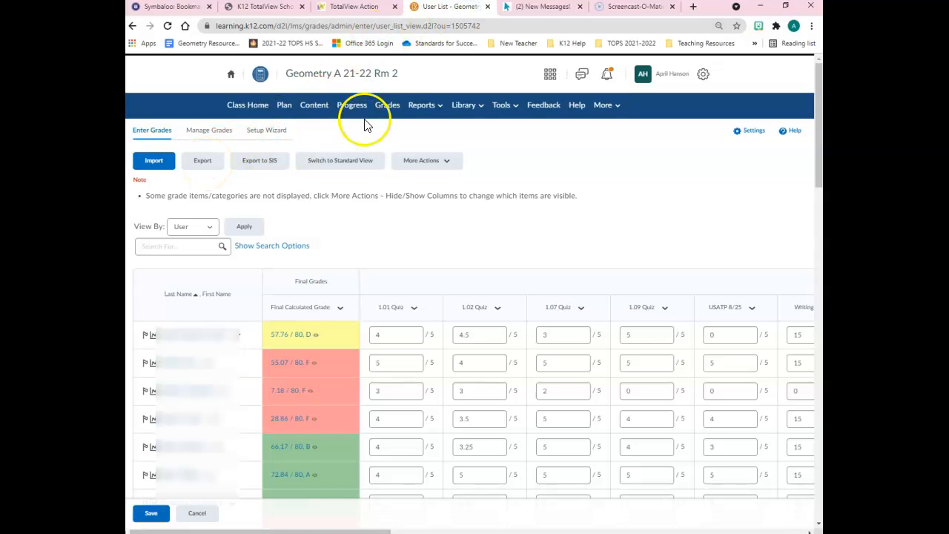
left_click(204, 164)
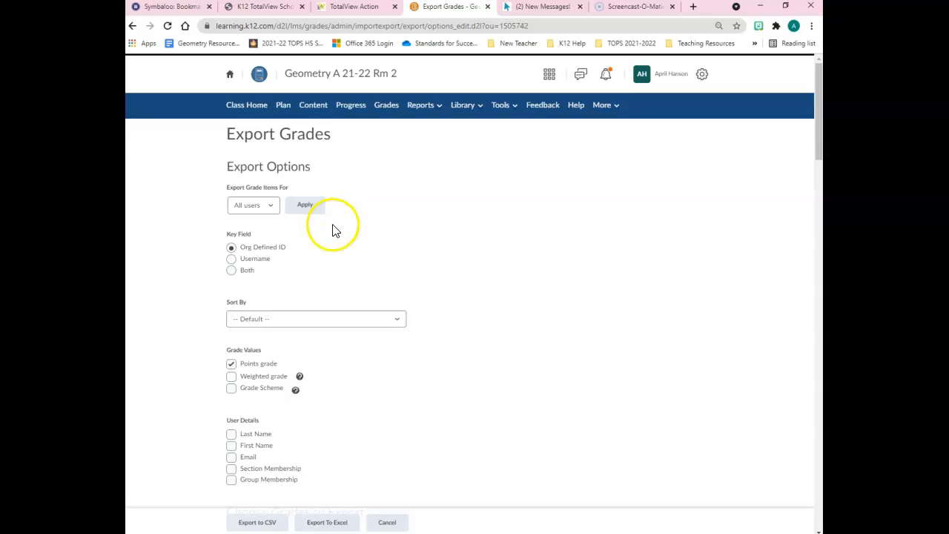
scroll(430, 243, "down", 4)
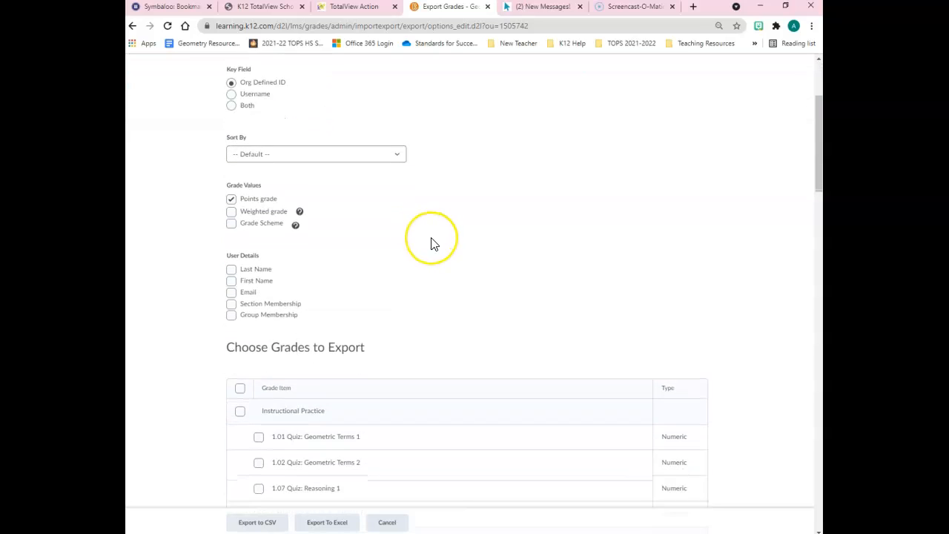
scroll(430, 243, "down", 1)
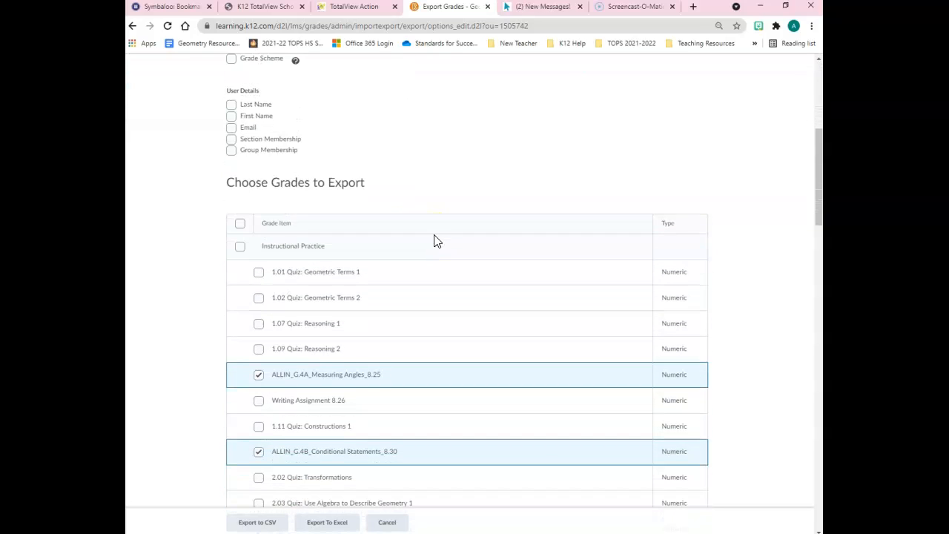
scroll(435, 240, "down", 1)
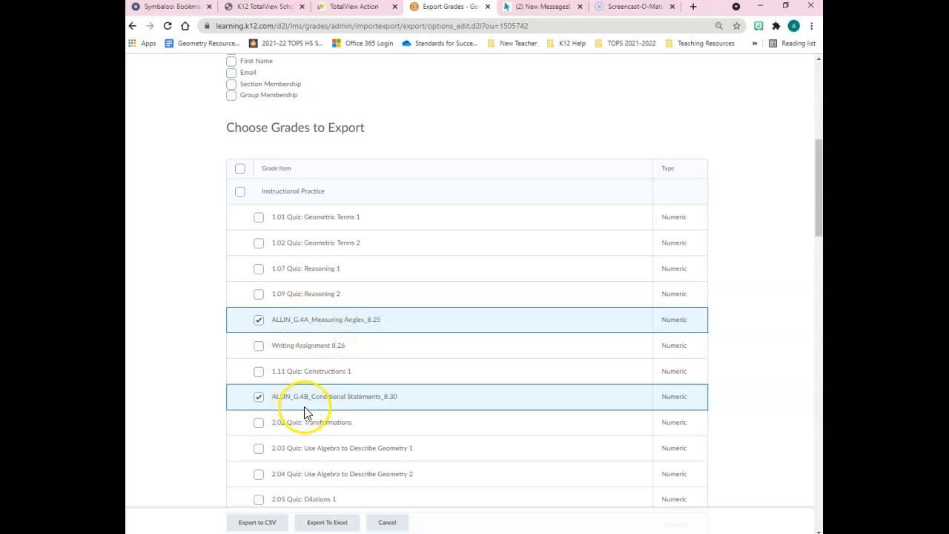
Export the chosen ALLIN grade items to CSV, download and open the file, and minimize the Excel window.
left_click(258, 522)
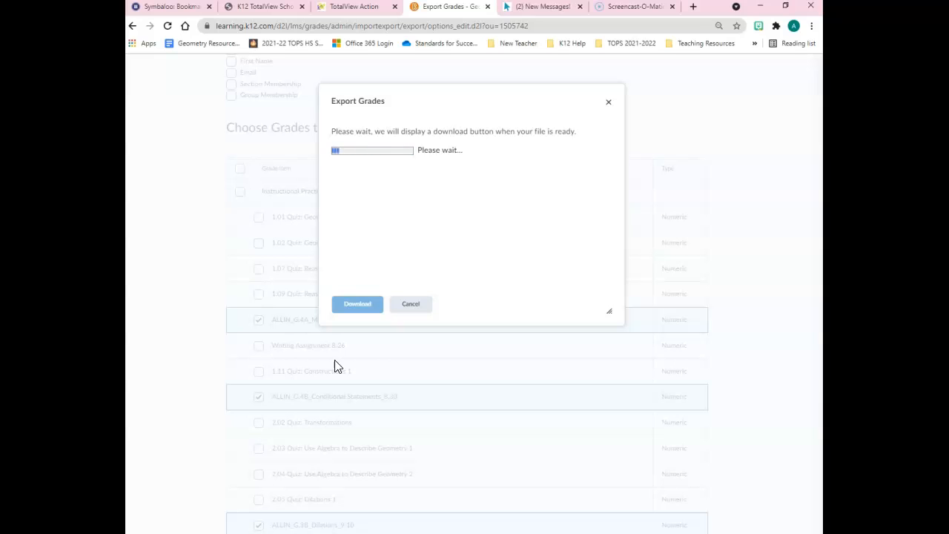
left_click(353, 304)
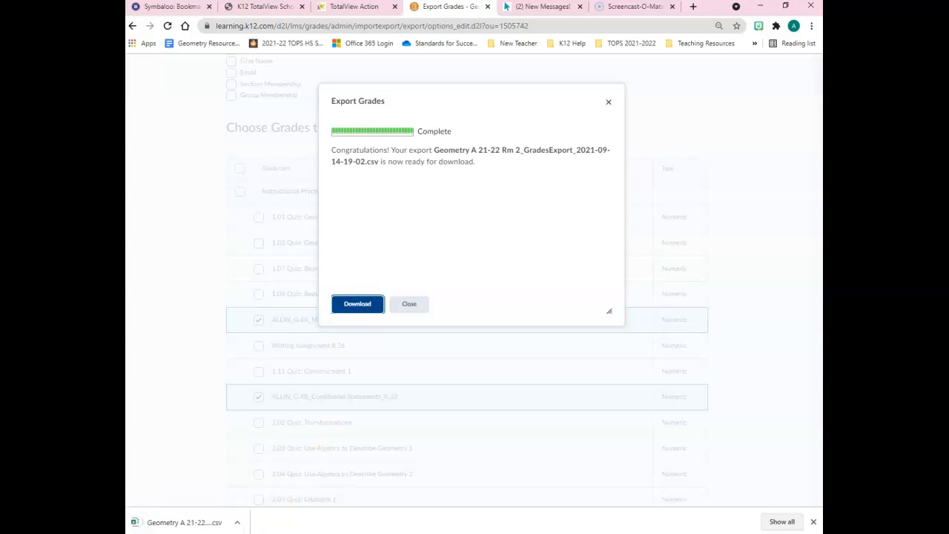
left_click(209, 525)
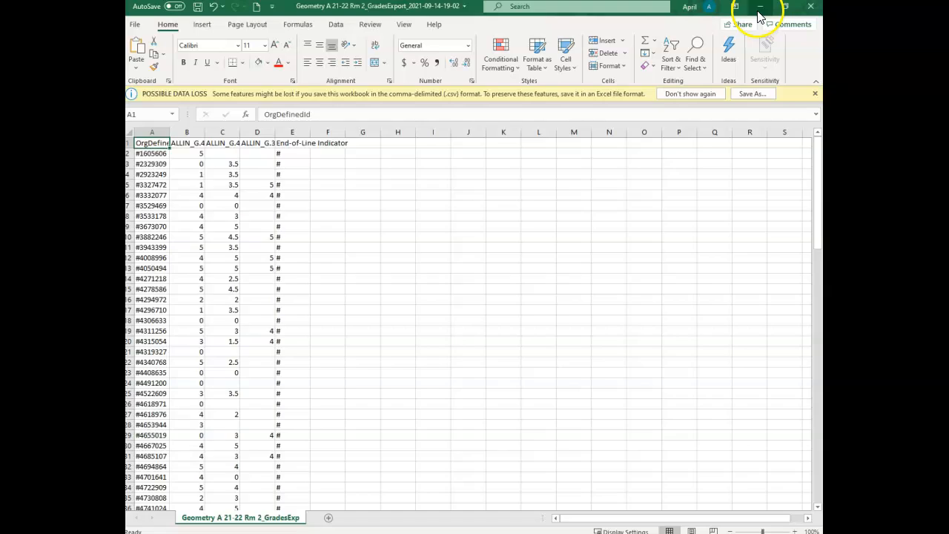
left_click(759, 9)
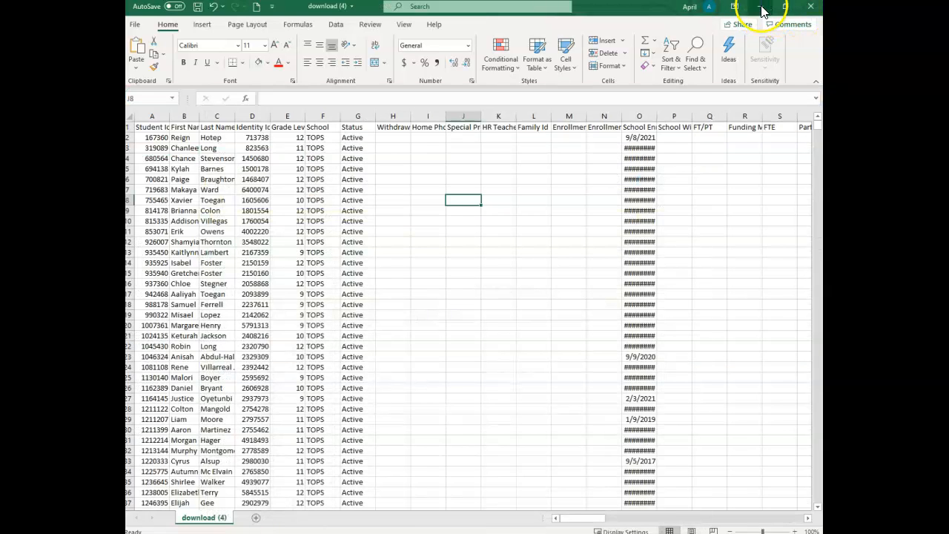
left_click(762, 9)
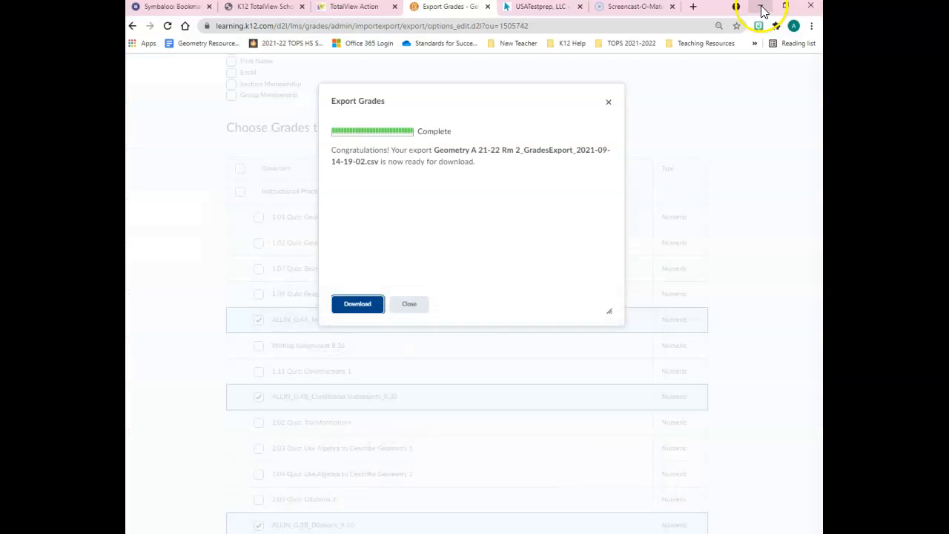
Switch to USATestprep, export the Geometry Fall 2021 gradebook, and open the downloaded file in Excel.
left_click(542, 9)
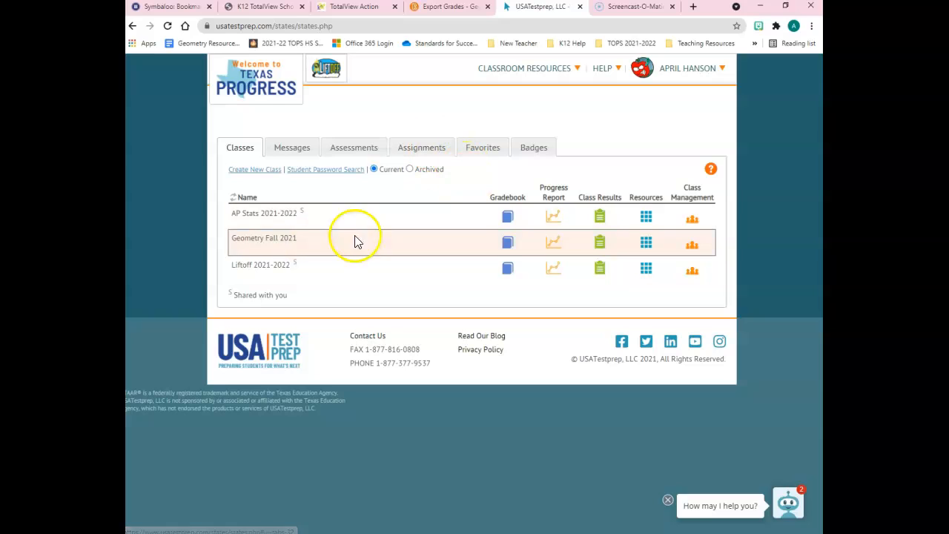
left_click(306, 237)
left_click(508, 244)
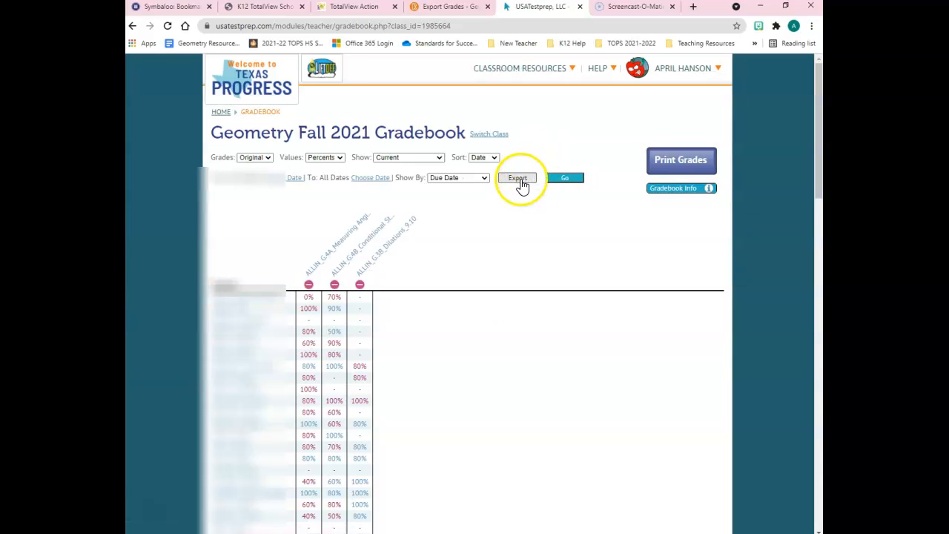
left_click(517, 178)
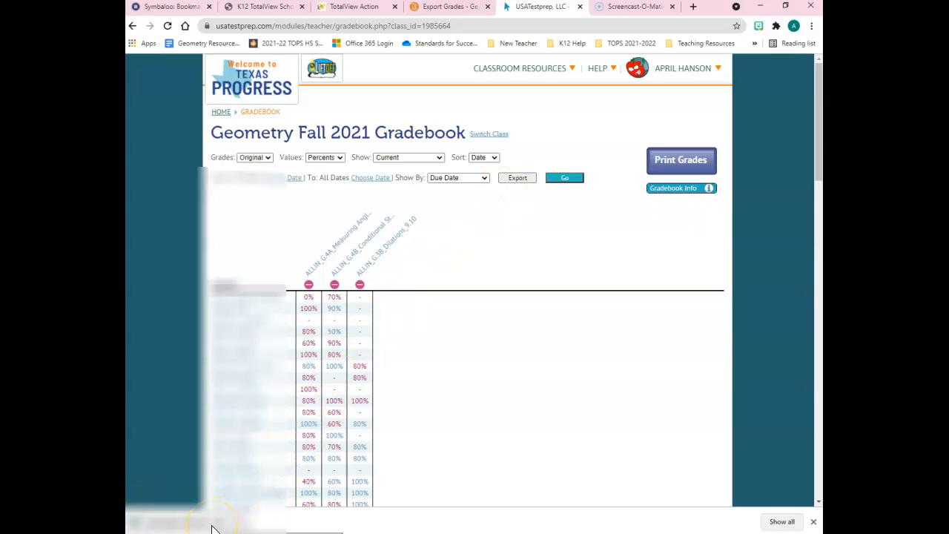
left_click(211, 528)
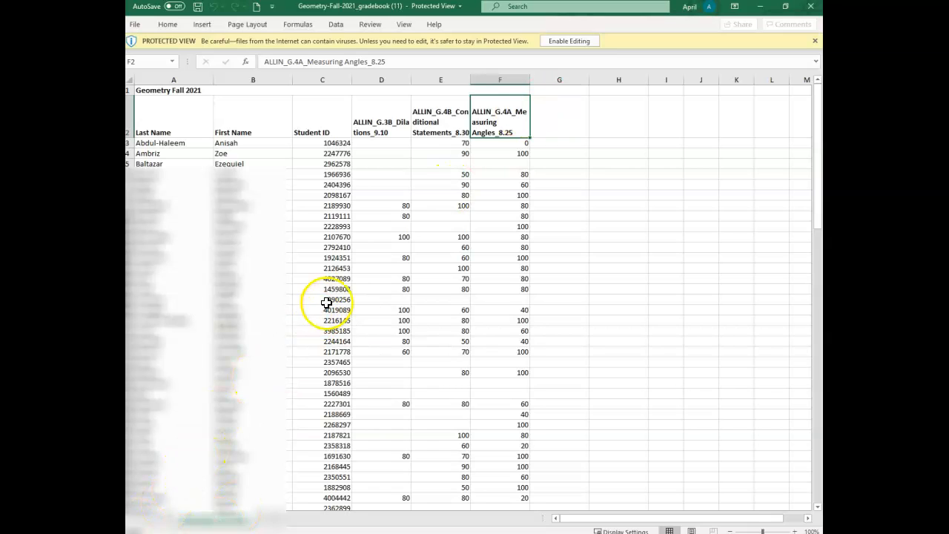
Enable editing in the exported gradebook workbook and delete the "Geometry Fall 2021" title row.
left_click(560, 41)
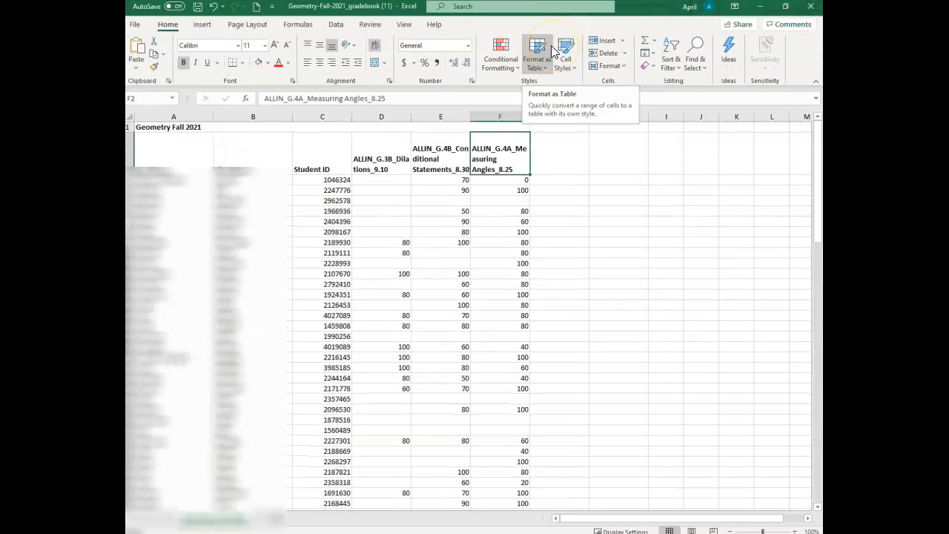
left_click(131, 127)
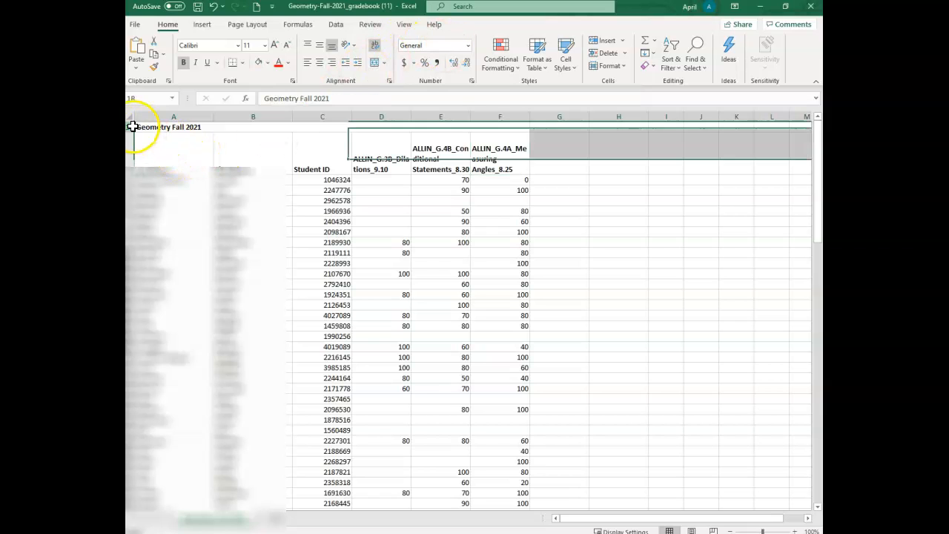
right_click(132, 128)
left_click(173, 236)
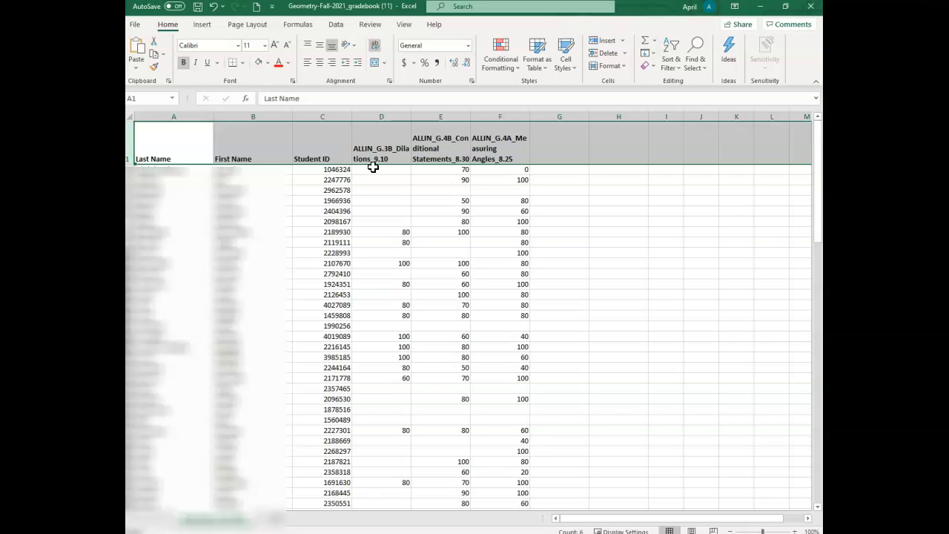
Replace every 100 with 5 in the student scores of the three ALLIN assignment columns D to F.
left_click_drag(373, 168, 500, 487)
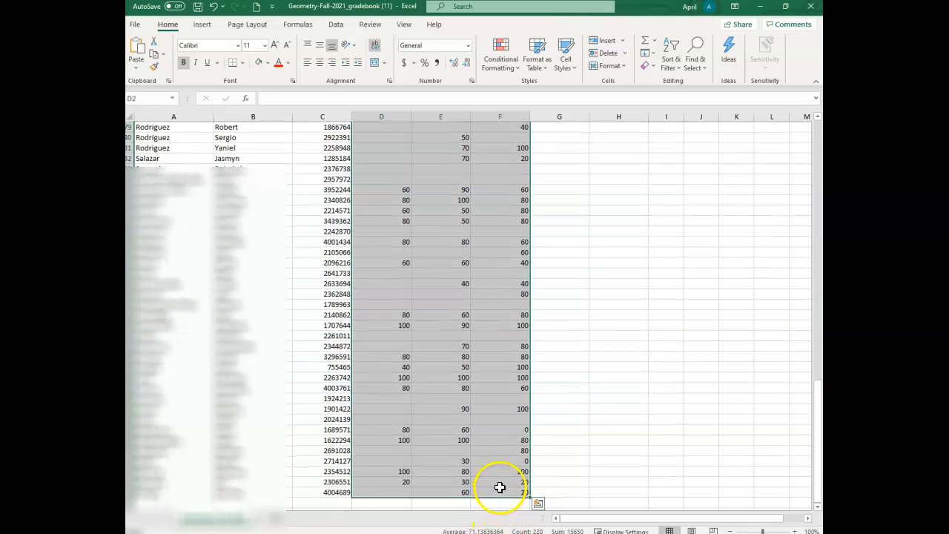
left_click(701, 66)
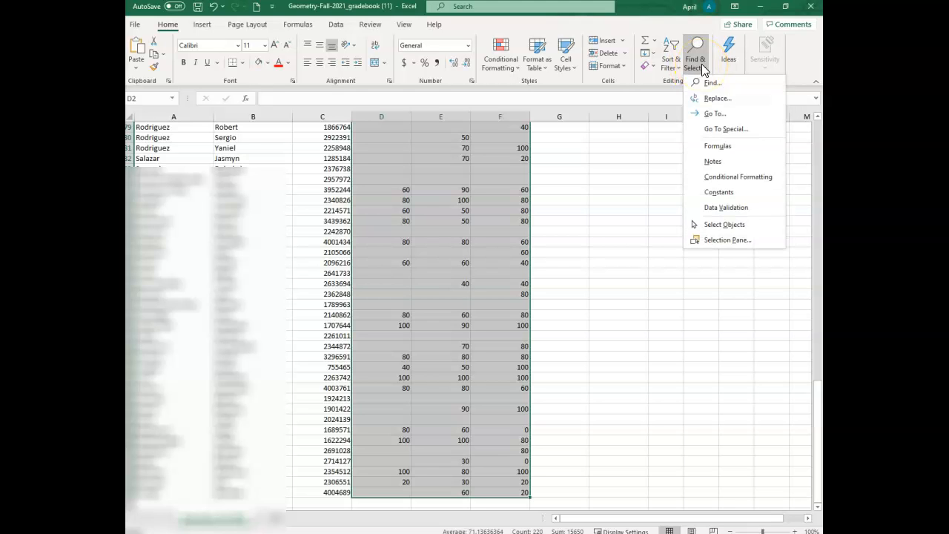
left_click(716, 101)
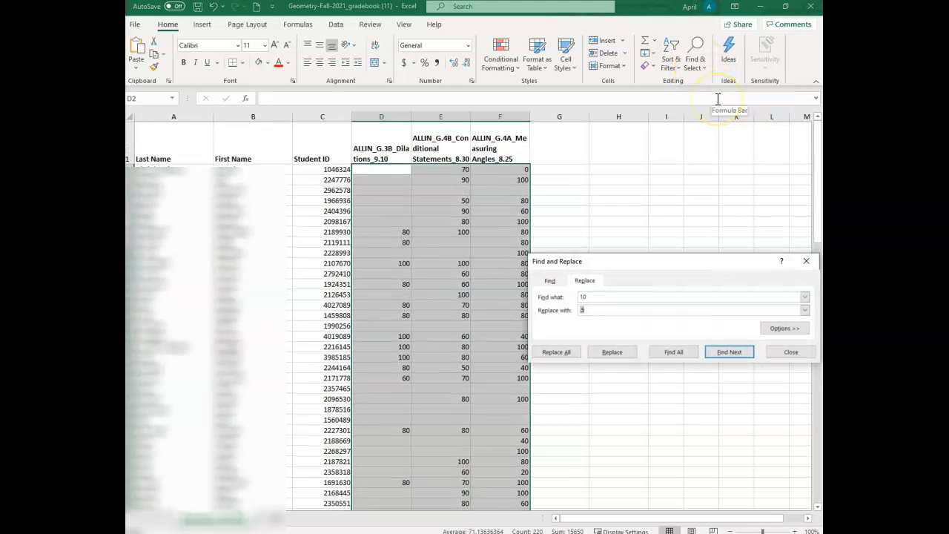
left_click(598, 296)
left_click(594, 297)
left_click_drag(595, 297, 576, 303)
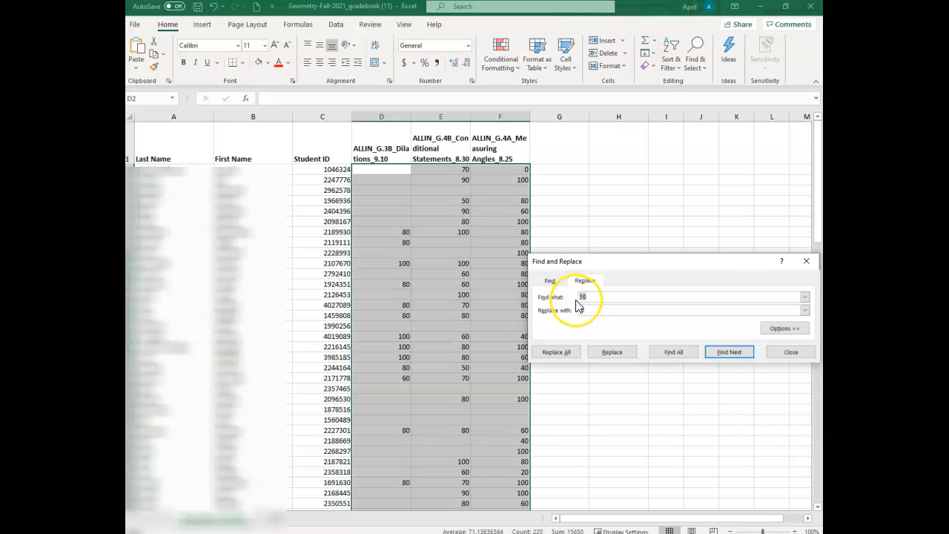
type("100")
left_click(608, 311)
left_click_drag(608, 313, 564, 295)
type("5")
left_click(561, 318)
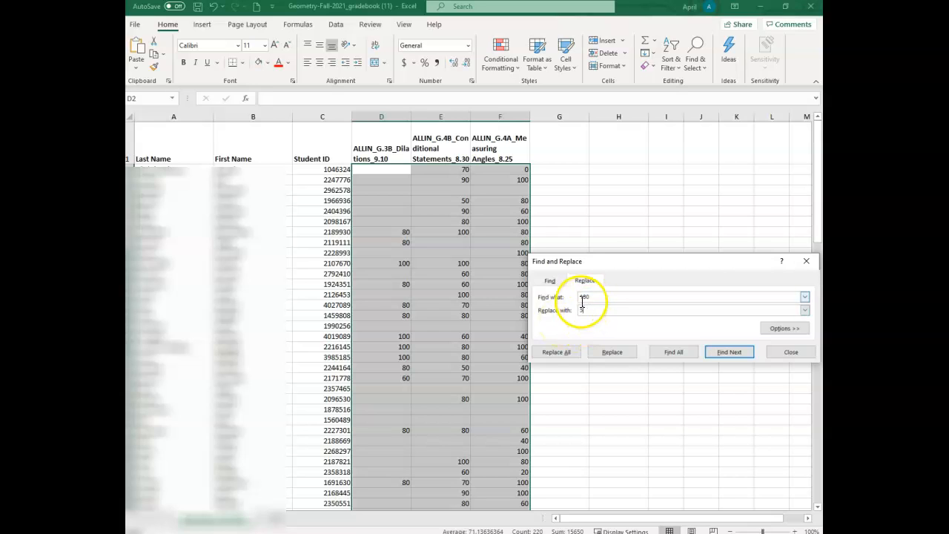
left_click(578, 300)
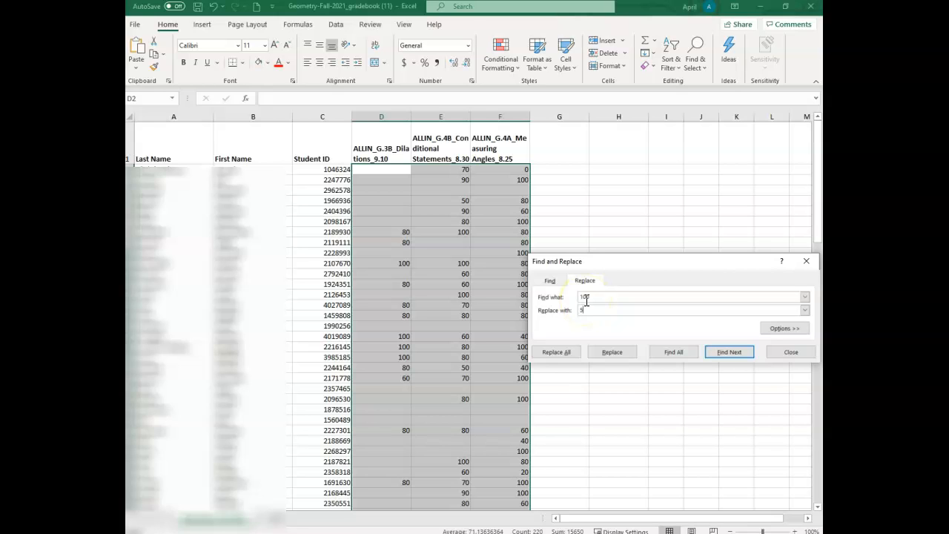
left_click(590, 296)
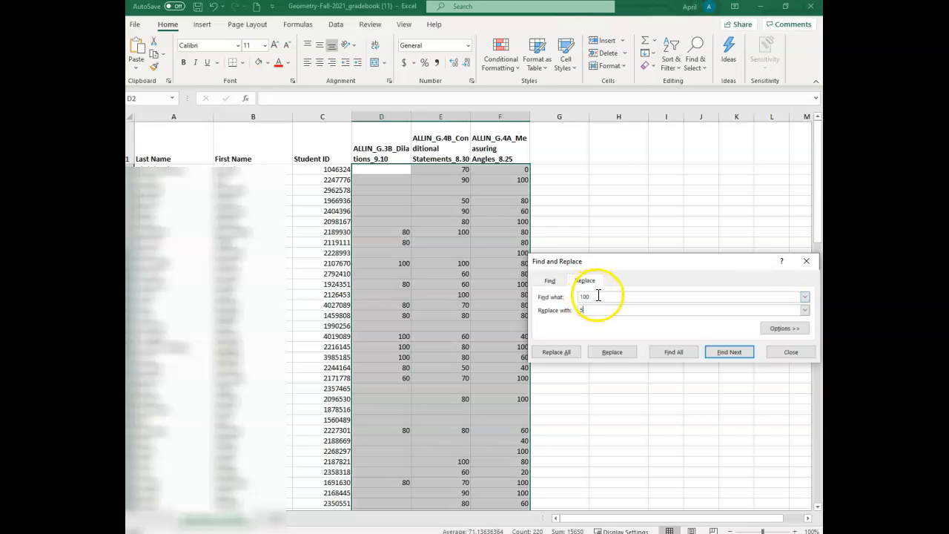
left_click(591, 308)
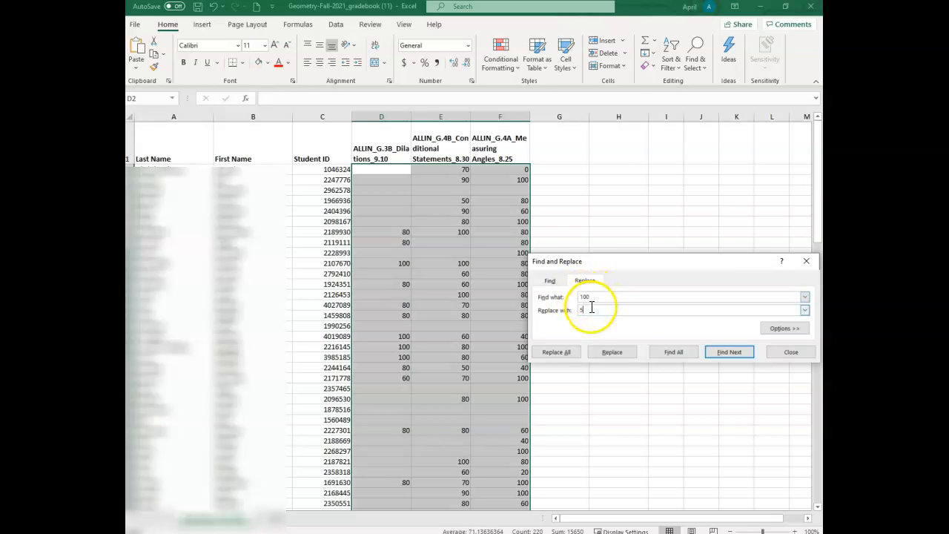
left_click(569, 354)
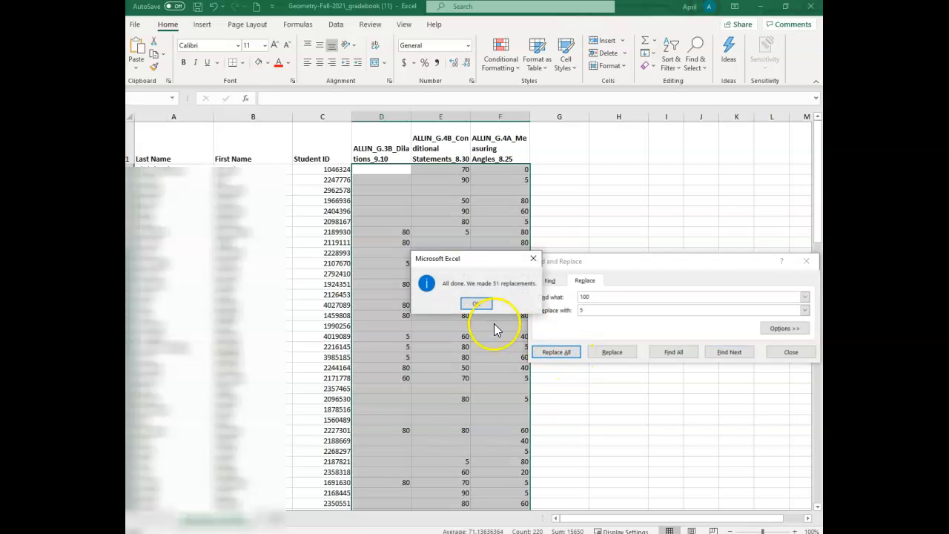
Replace every 90 with 4.5 in the selected student scores of the three ALLIN columns.
left_click(476, 304)
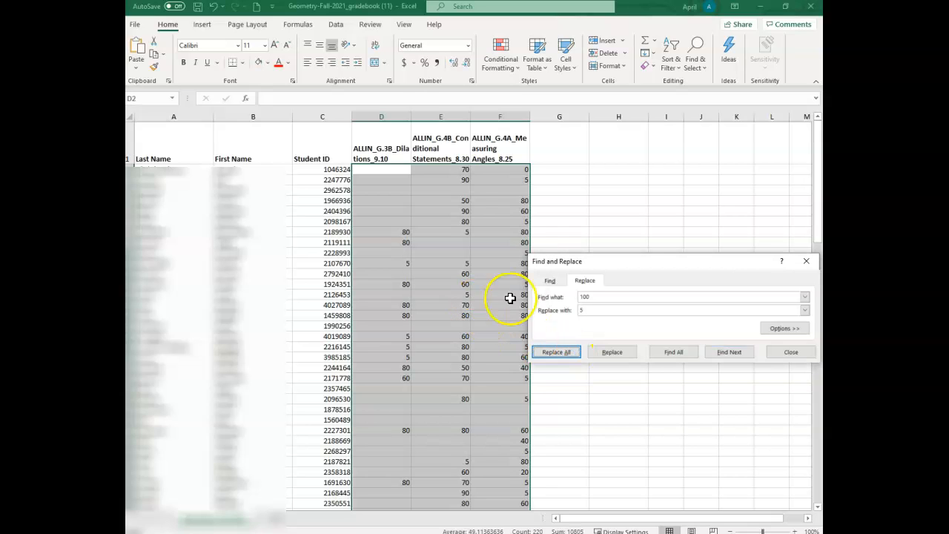
left_click_drag(597, 297, 553, 286)
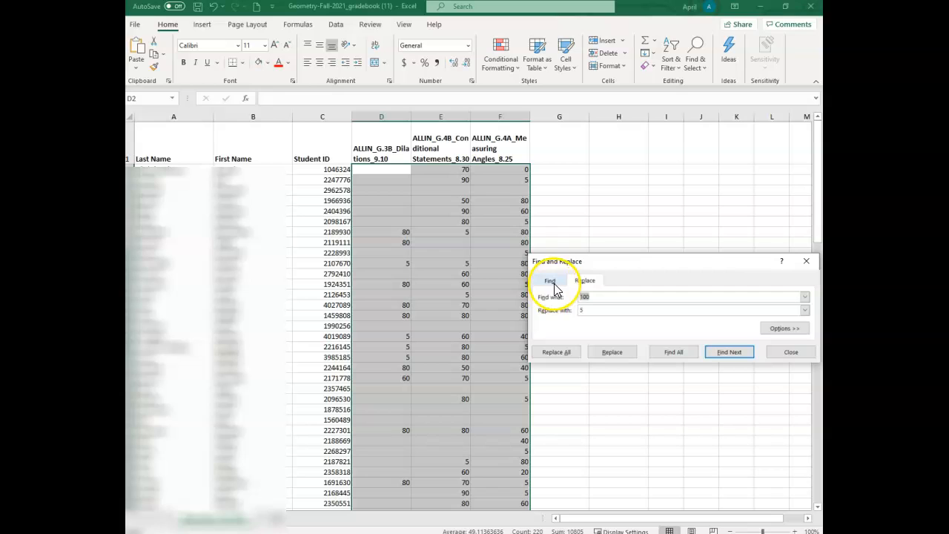
type("90")
left_click(558, 310)
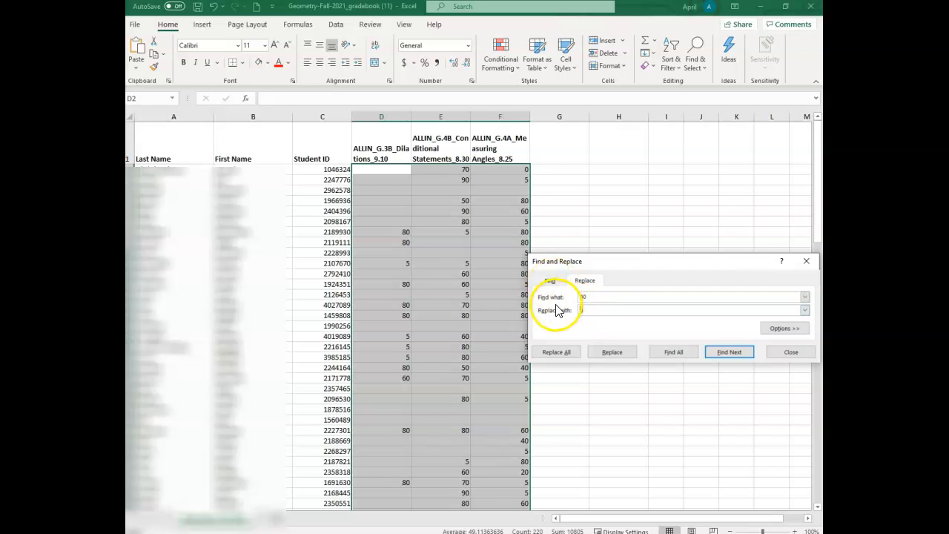
type("4.5")
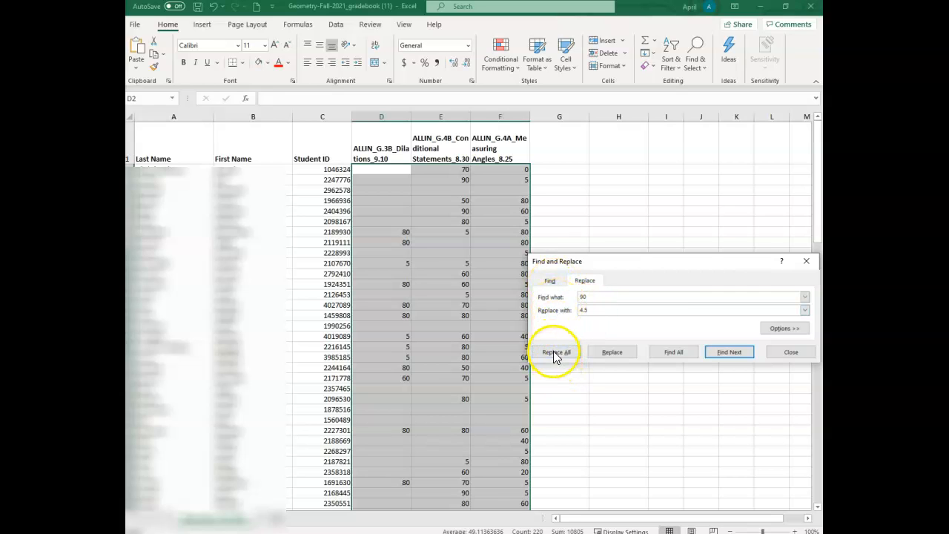
left_click(556, 353)
left_click(476, 303)
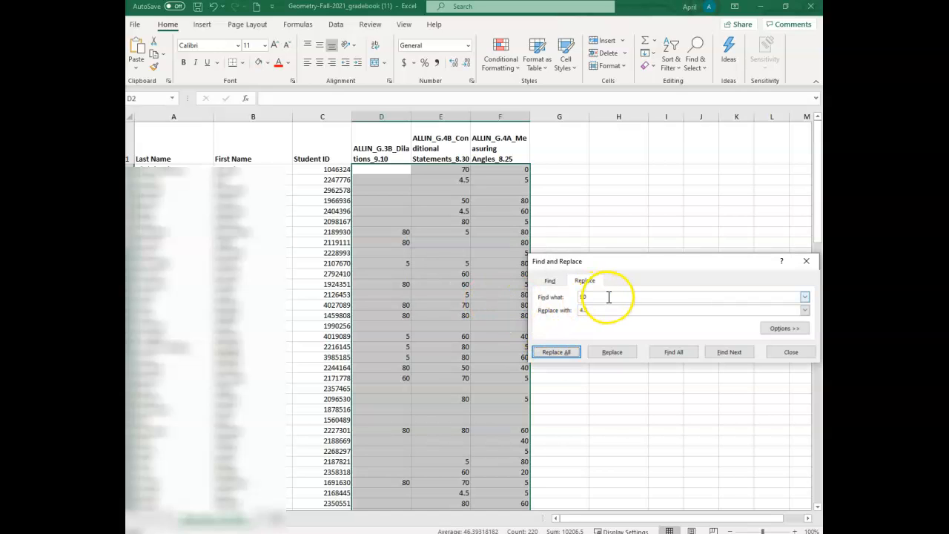
Replace every 80 with 4 in the selected ALLIN scores.
type("80")
key("Tab")
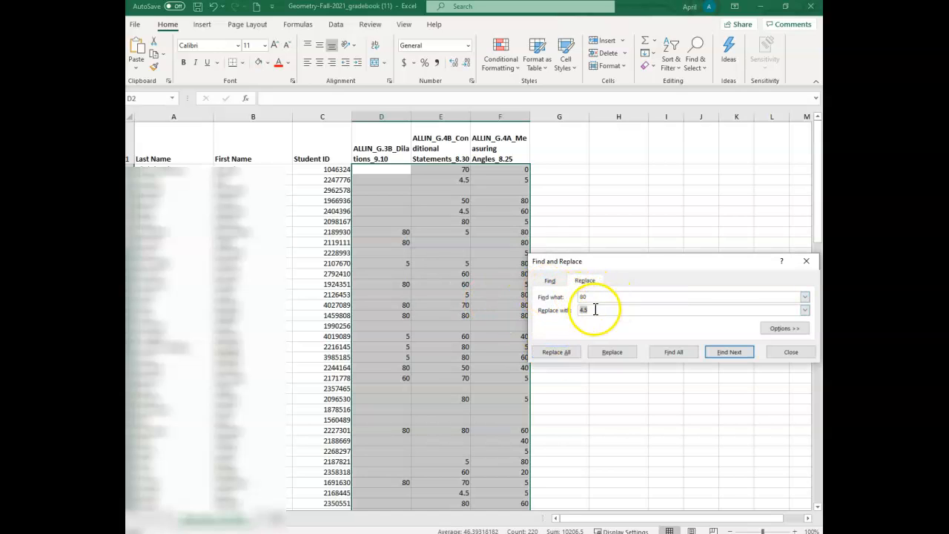
type("4")
left_click(565, 351)
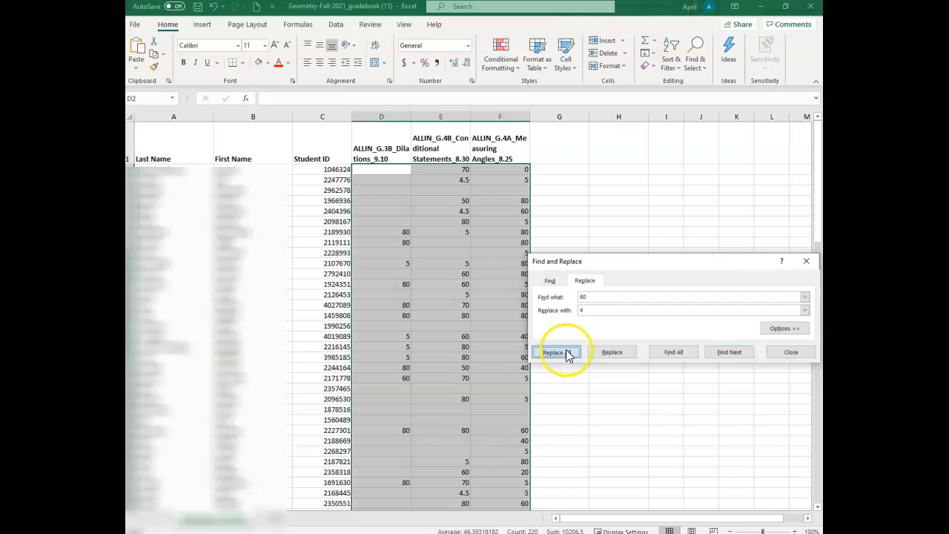
left_click(486, 304)
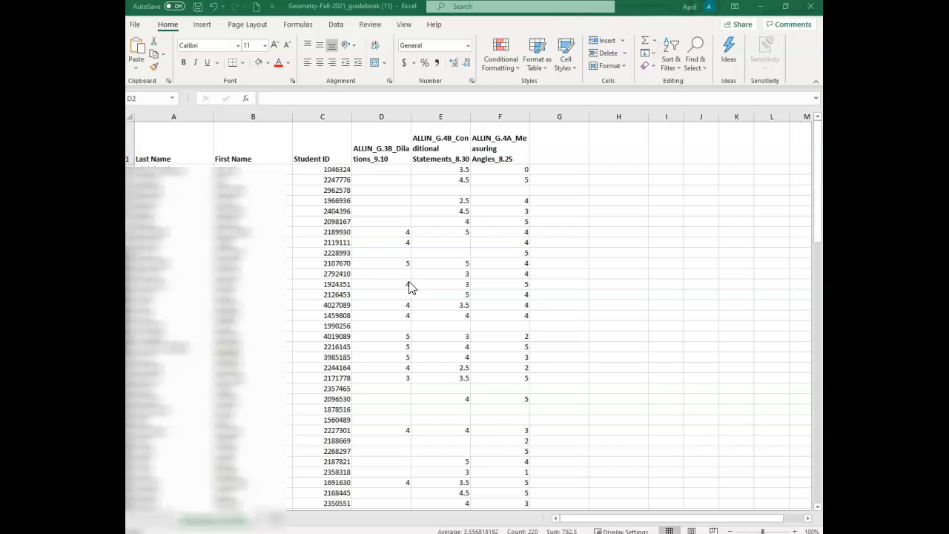
Insert an empty column between Student ID and the ALLIN_G.3B_Dilations_9.10 column.
left_click(370, 113)
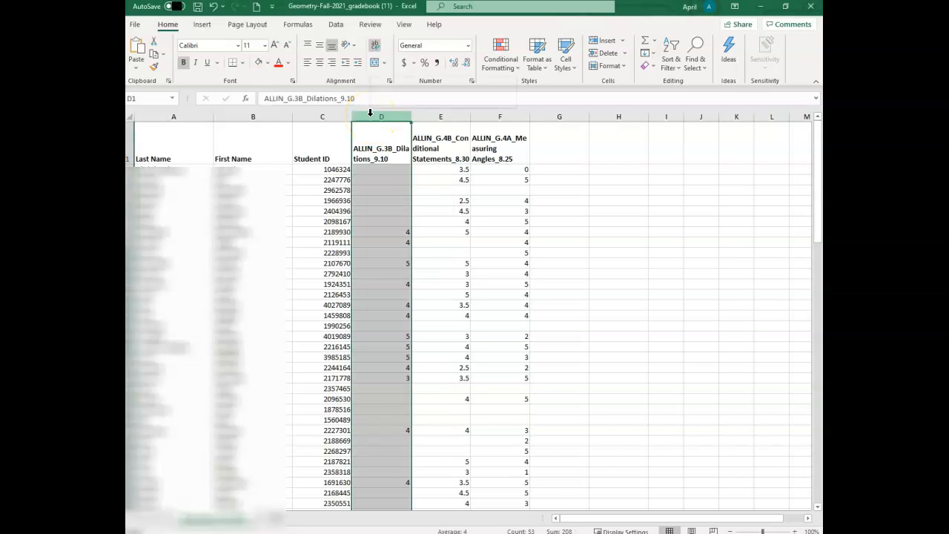
right_click(371, 115)
left_click(400, 207)
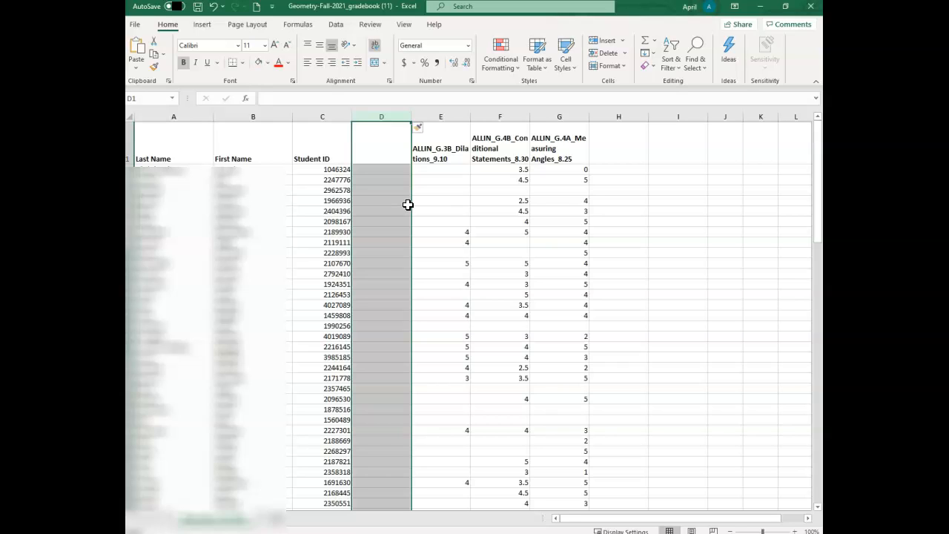
Copy the OrgDefinedId header text from cell A1 of the Geometry A 21-22 Rm 2 GradesExport workbook into cell D1 of the gradebook.
left_click(391, 159)
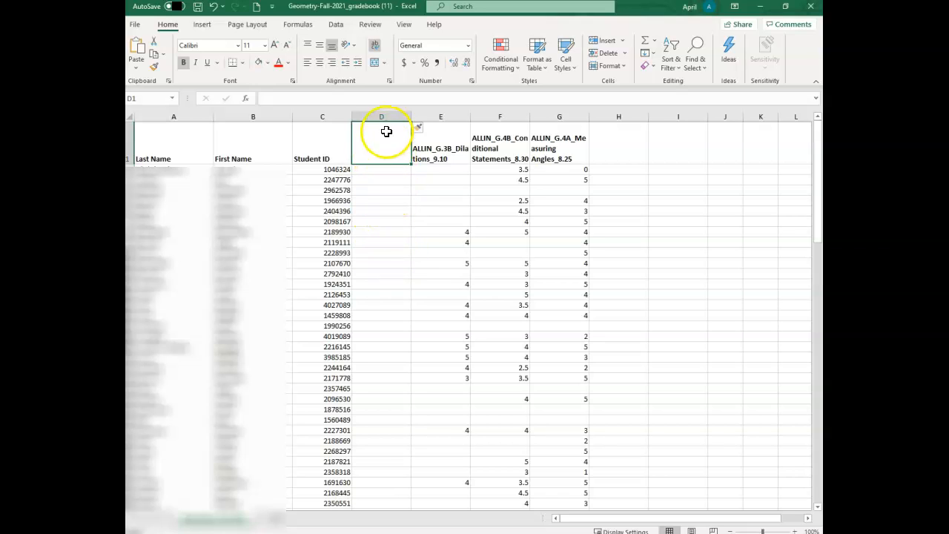
left_click(382, 532)
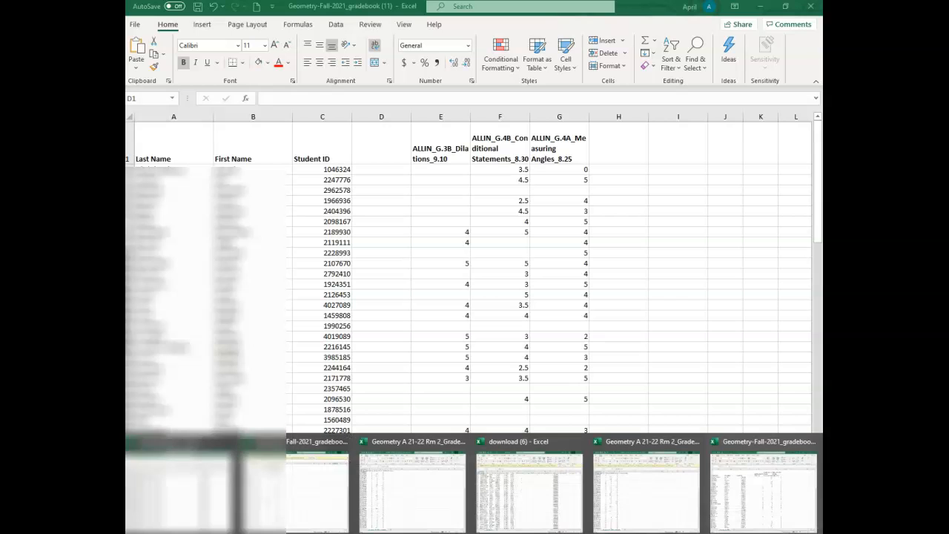
left_click(610, 511)
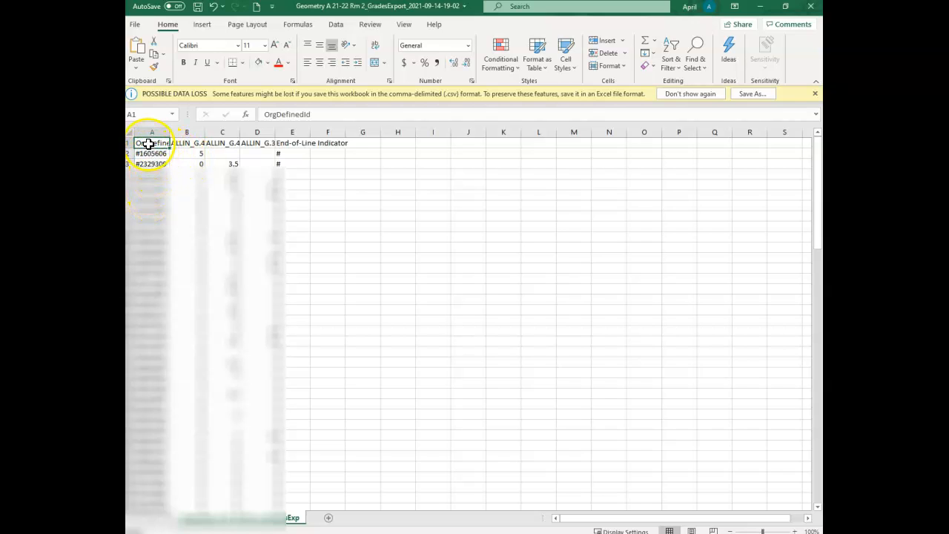
left_click(272, 114)
double_click(271, 114)
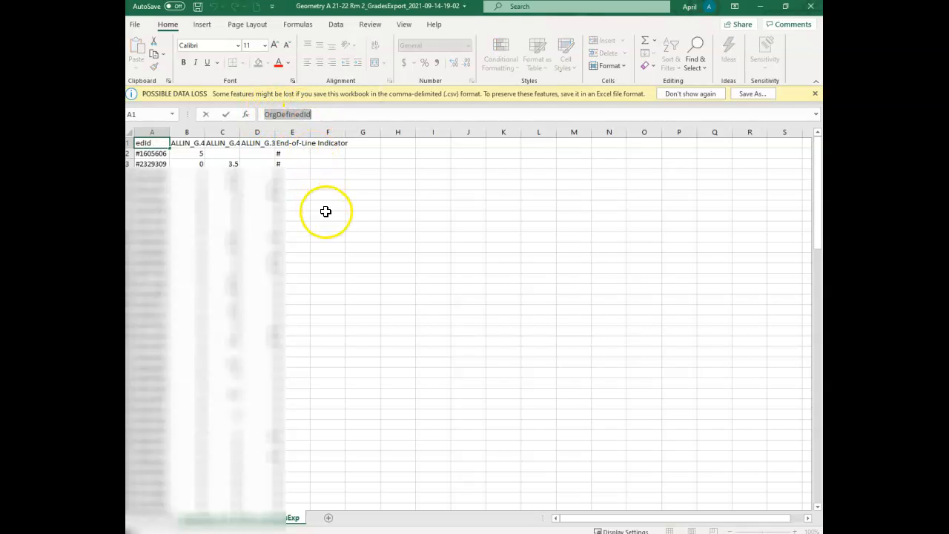
key("ctrl+c")
left_click(430, 532)
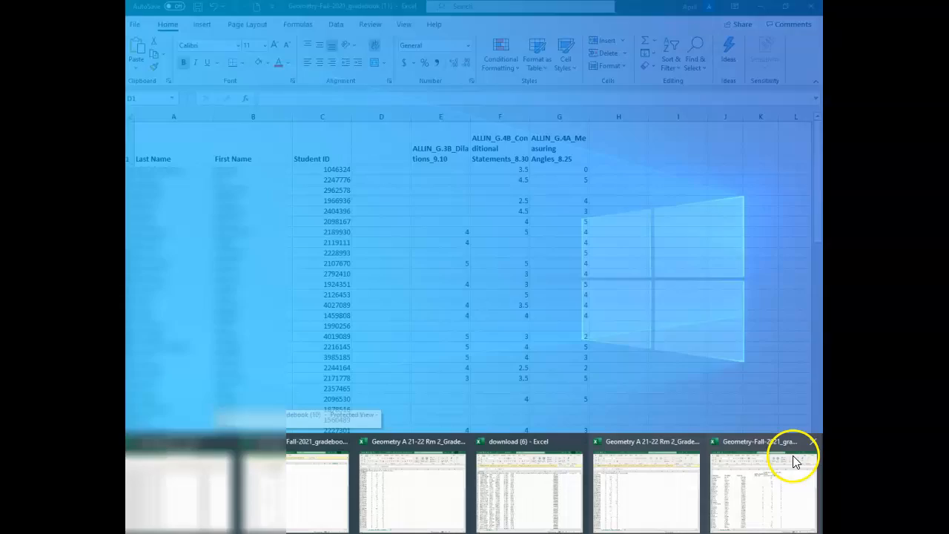
left_click(748, 480)
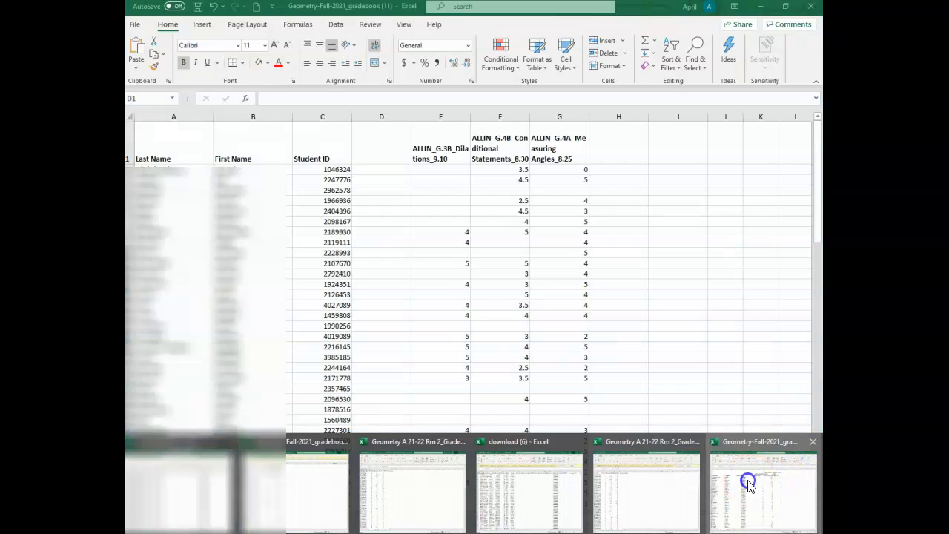
key("ctrl+v")
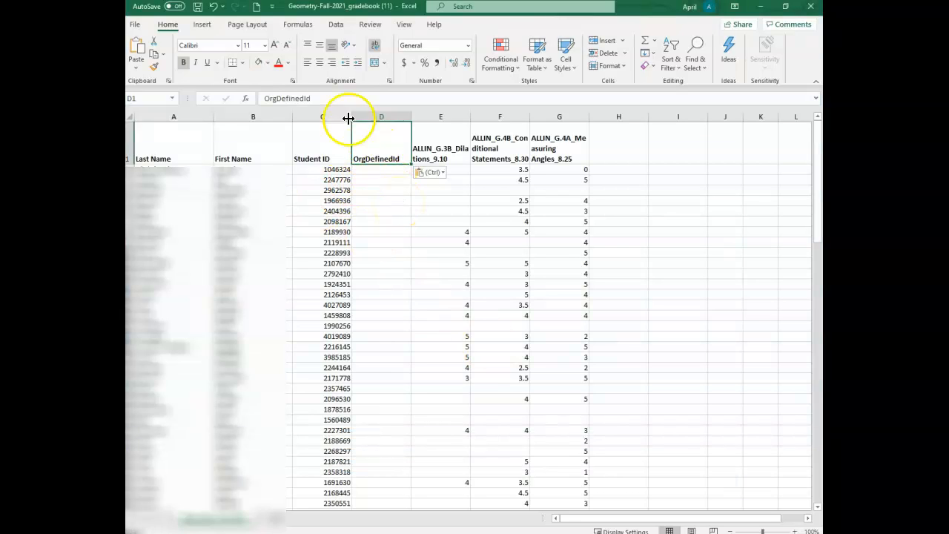
left_click(335, 98)
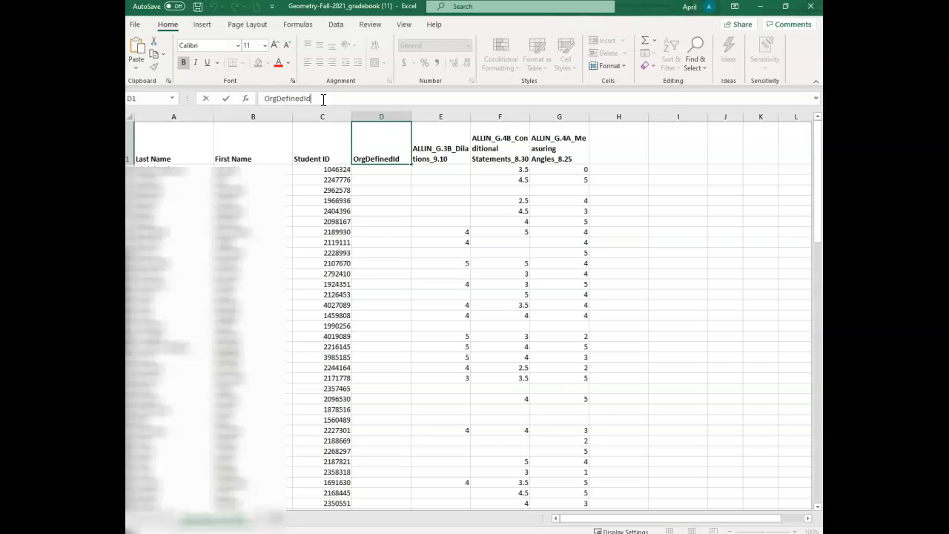
Search for the vlookup function and insert VLOOKUP into cell D2 under the OrgDefinedId header.
left_click(379, 170)
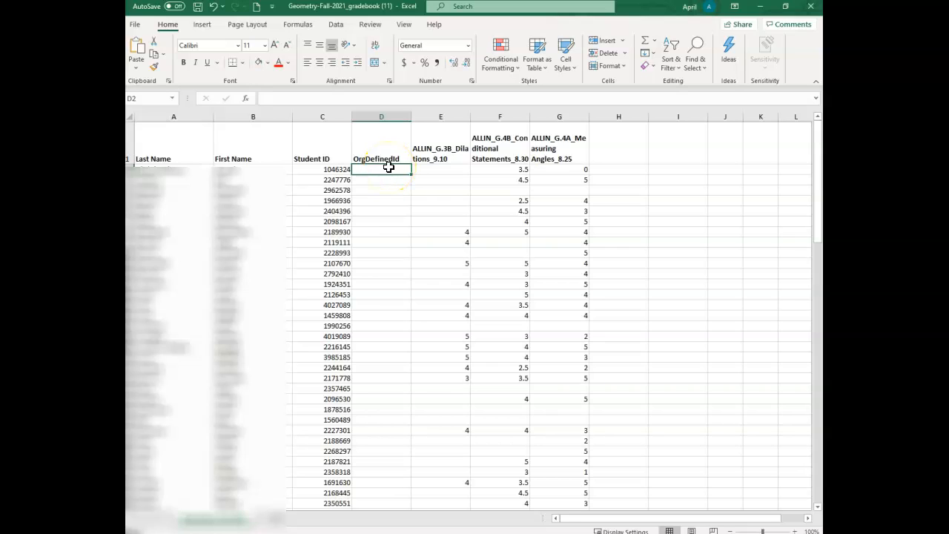
left_click(247, 101)
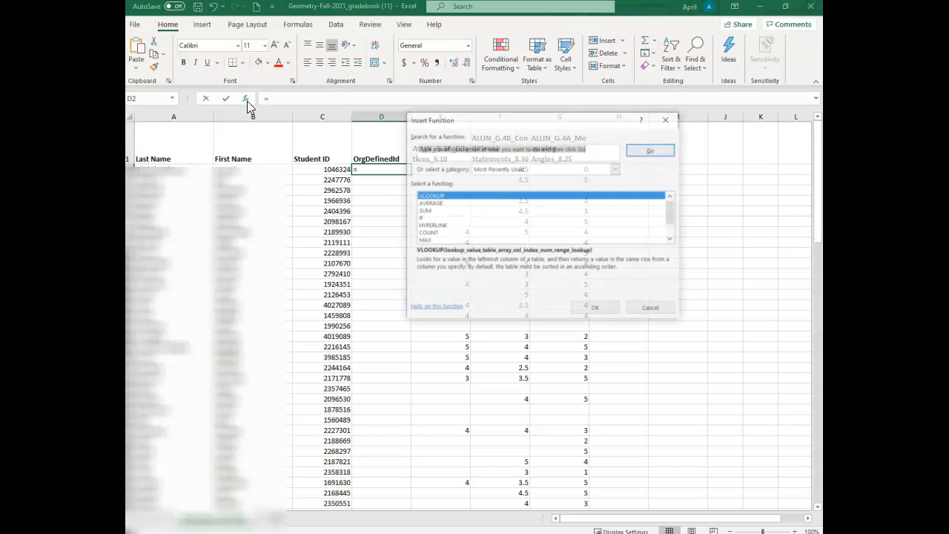
left_click(448, 195)
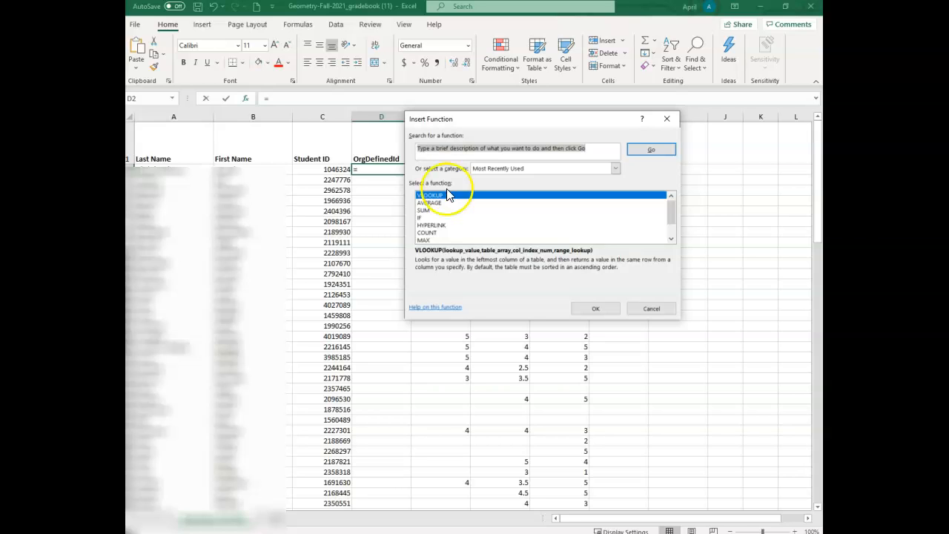
left_click(438, 154)
left_click_drag(591, 151, 417, 152)
key("End")
type("vlookup")
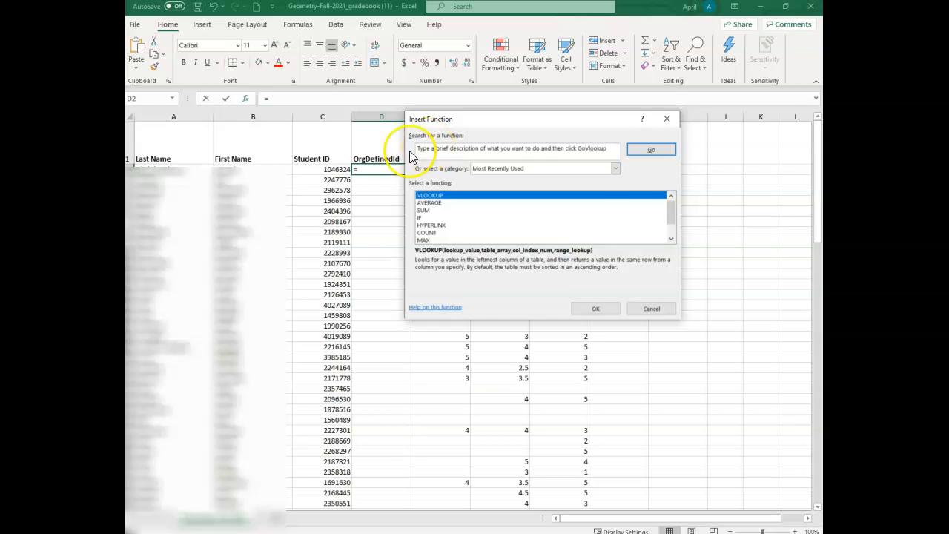
left_click_drag(610, 149, 421, 149)
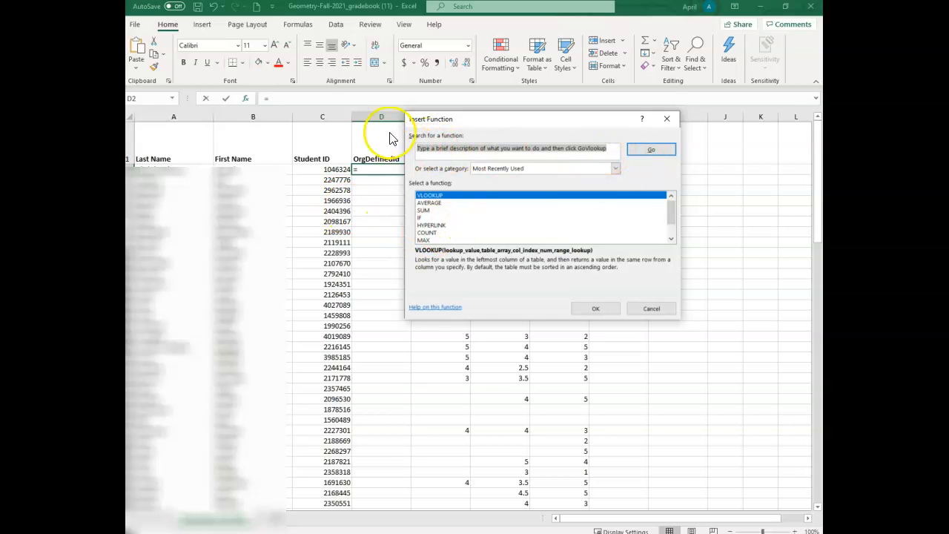
type("vlookup")
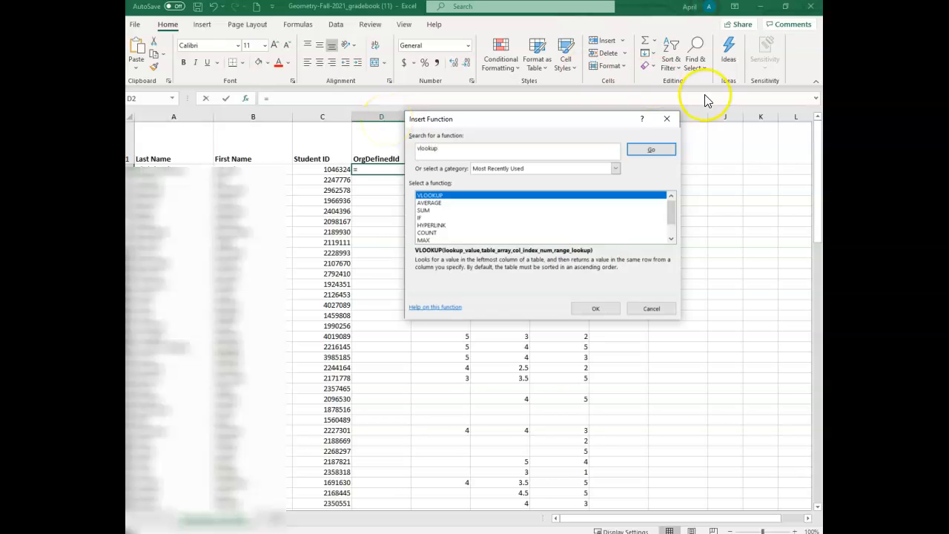
left_click(651, 149)
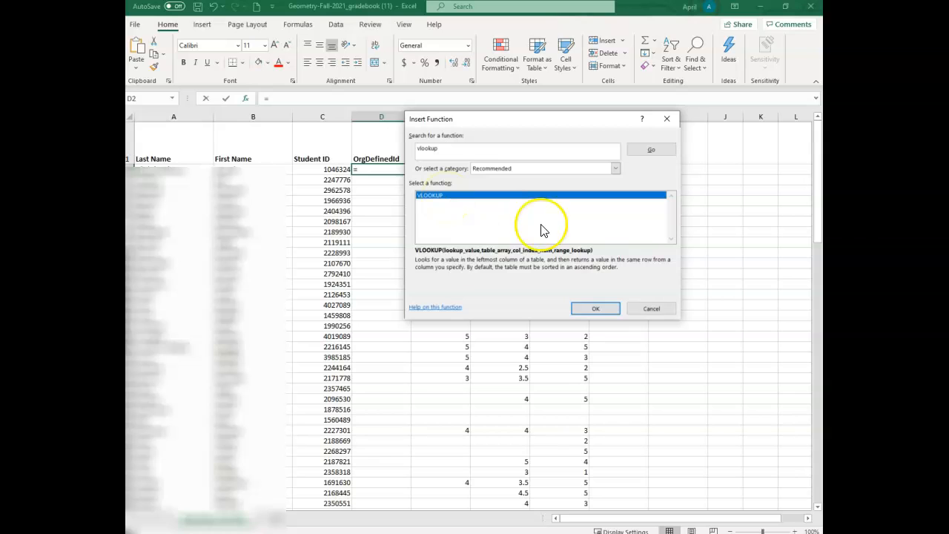
left_click(599, 310)
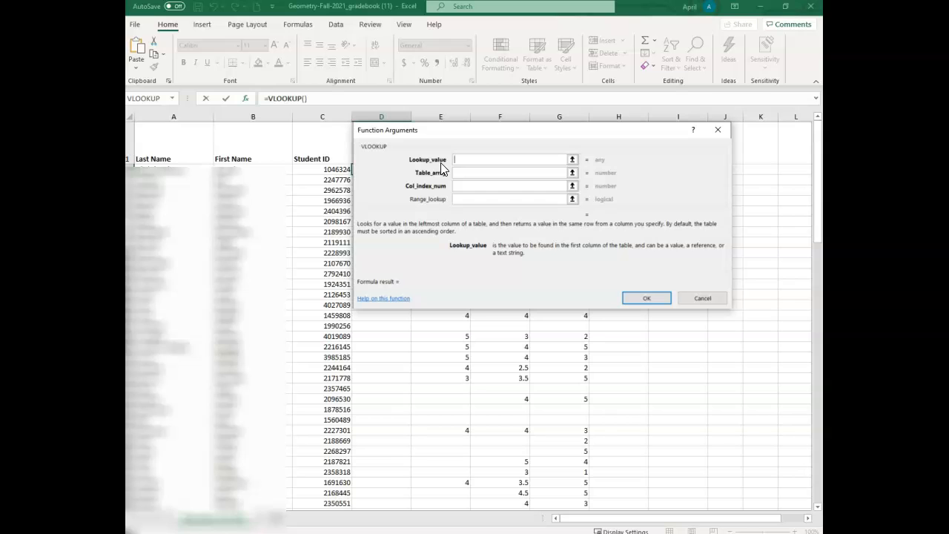
Set the VLOOKUP lookup value to C2 and its table array to the entire sheet of the download (6) workbook.
left_click(334, 169)
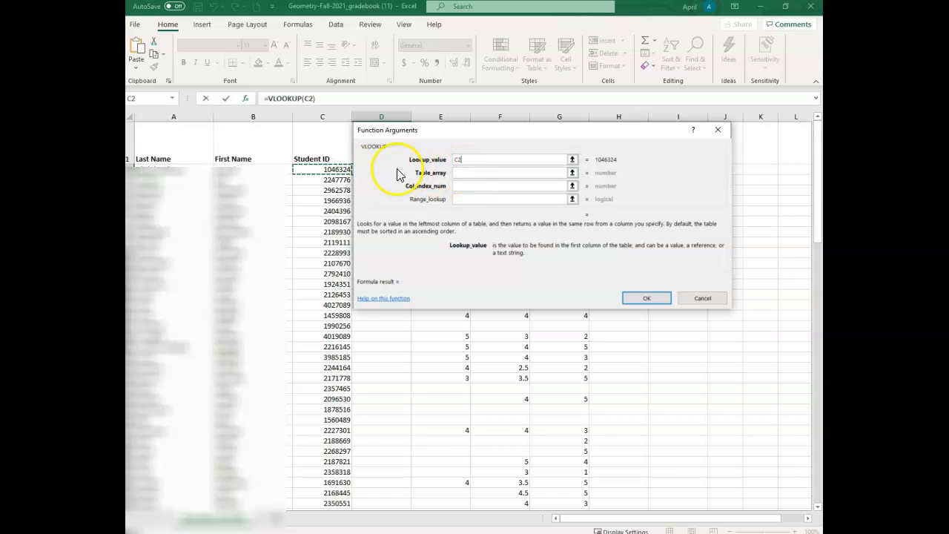
left_click(463, 172)
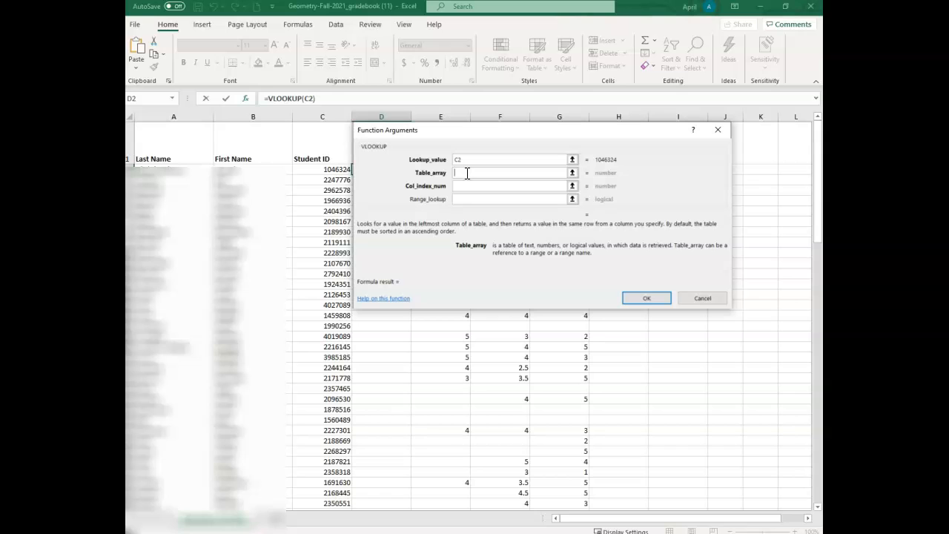
left_click(413, 532)
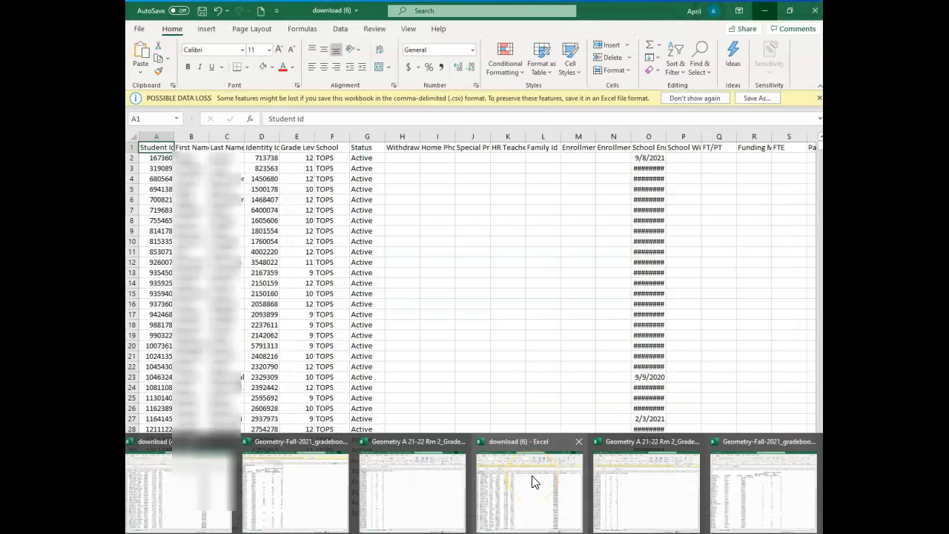
left_click(533, 482)
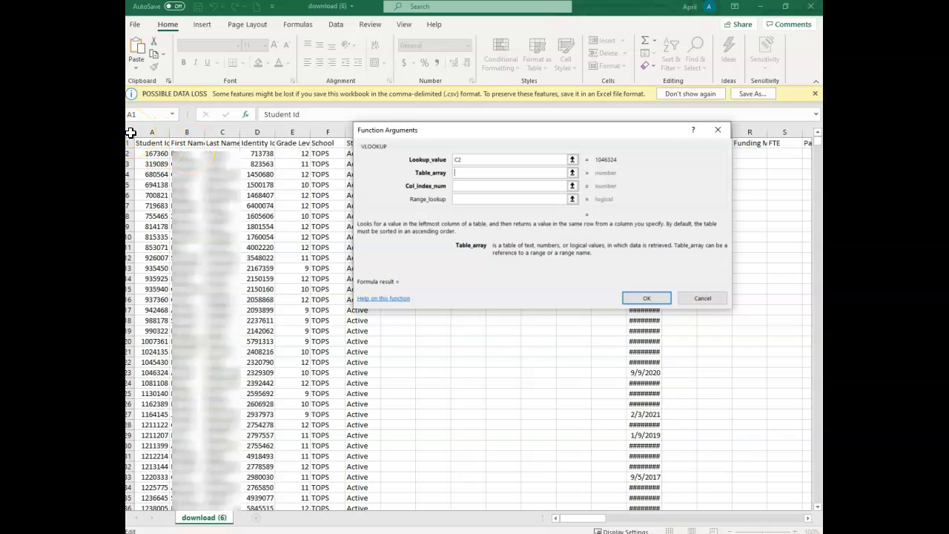
left_click(131, 134)
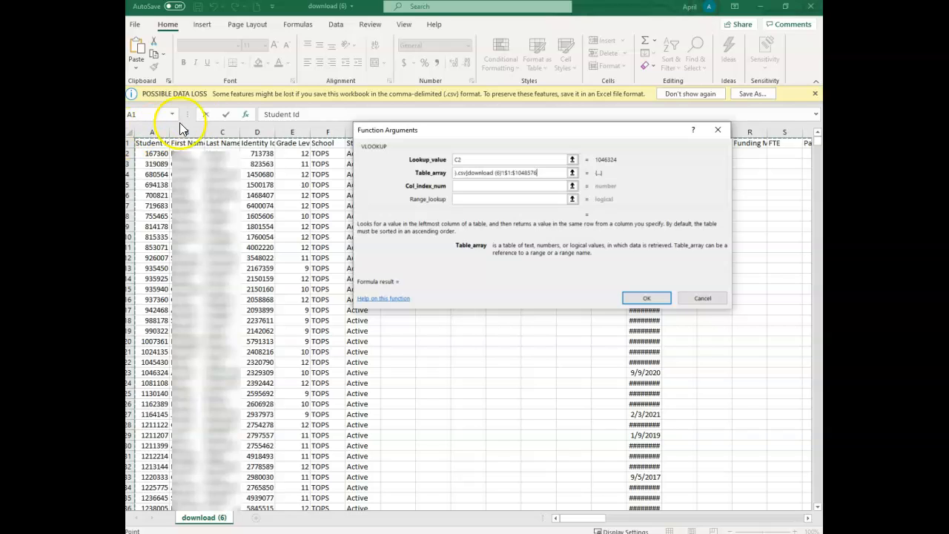
Set the column index to 4 for the Identity Id column and the range lookup to FALSE, and complete the VLOOKUP formula.
left_click(461, 187)
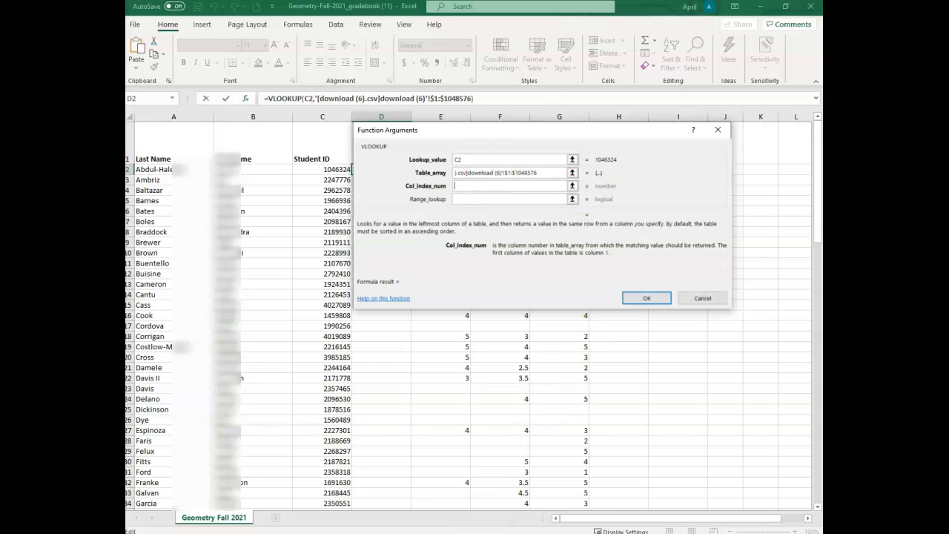
left_click(415, 533)
left_click(490, 517)
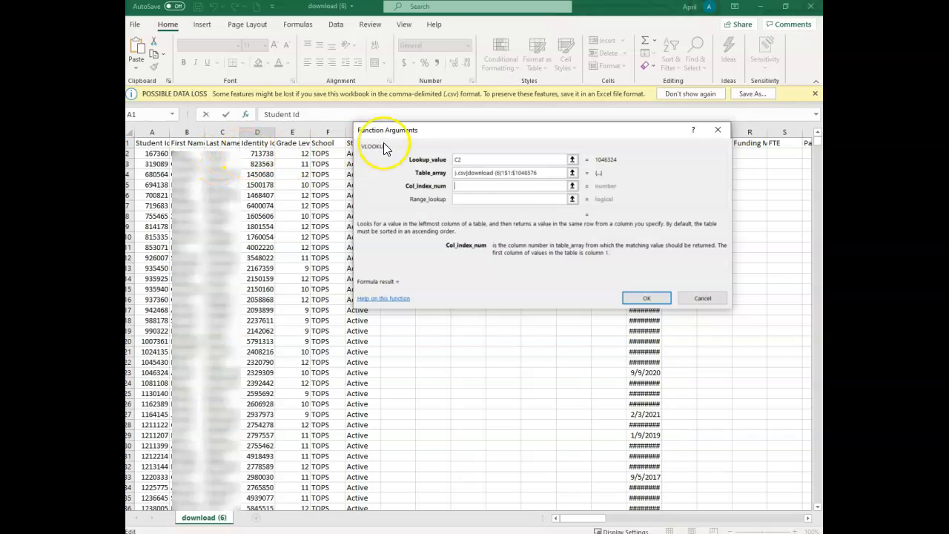
left_click(465, 186)
type("4")
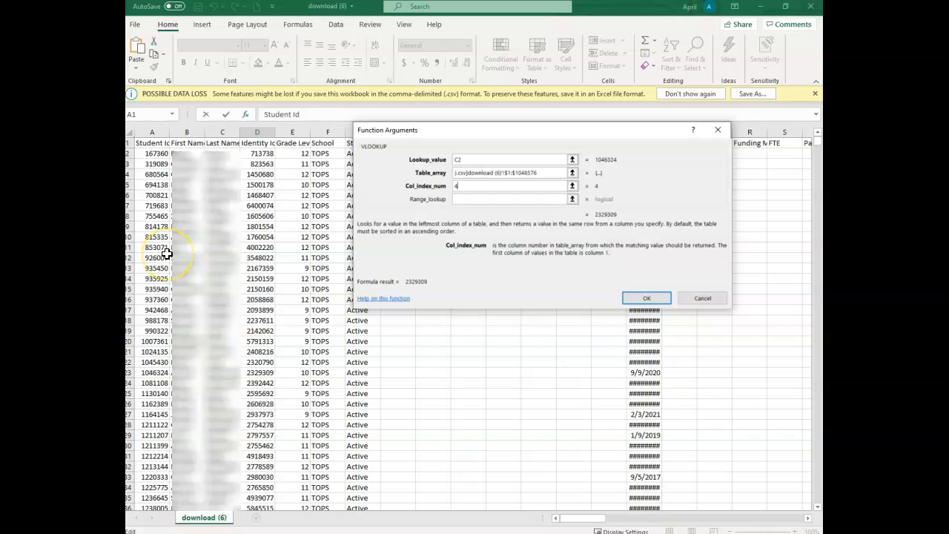
left_click(465, 199)
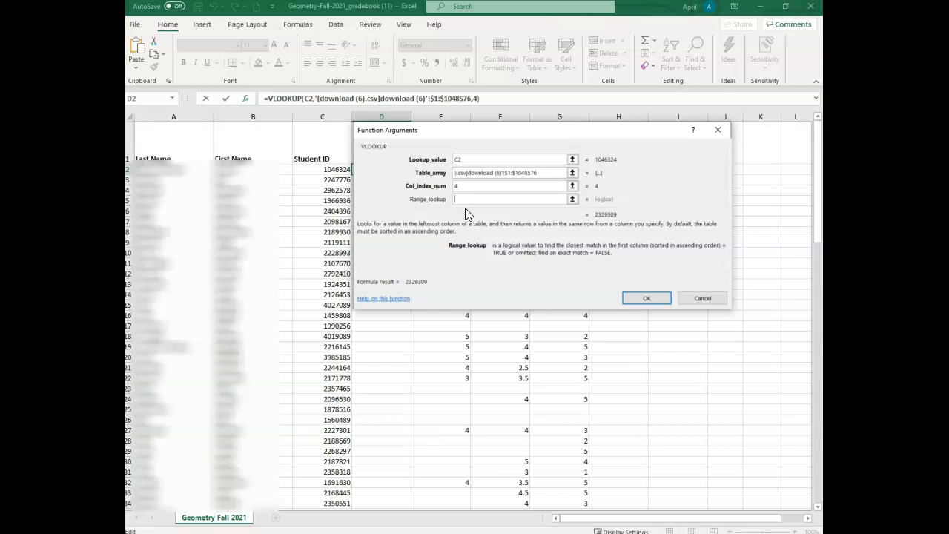
type("false")
left_click(646, 297)
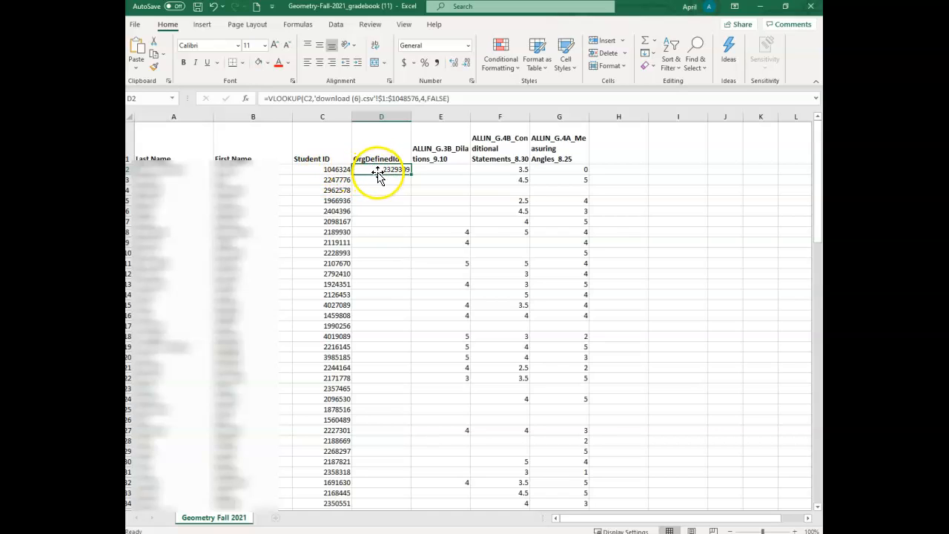
Fill the VLOOKUP formula from D2 down the OrgDefinedId column to the last student row, 114.
left_click_drag(412, 174, 407, 497)
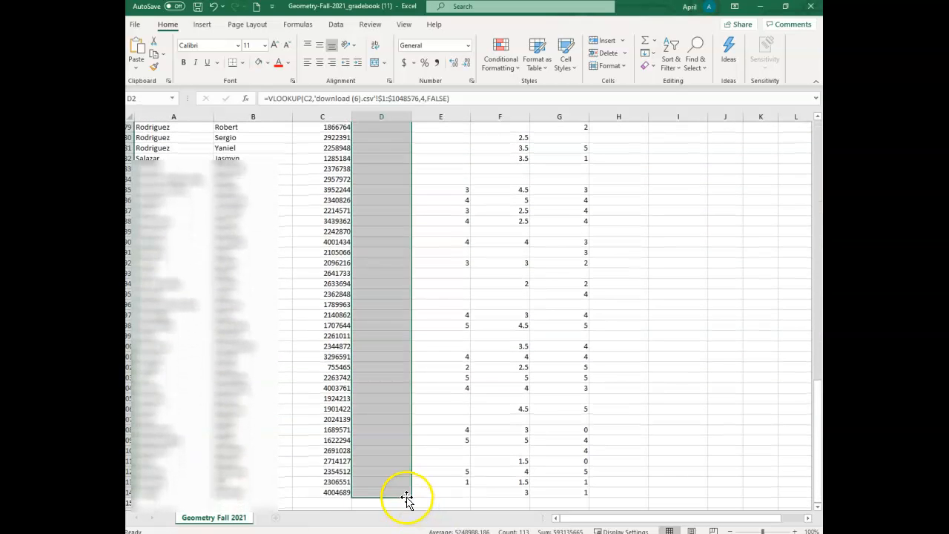
scroll(488, 337, "up", 18)
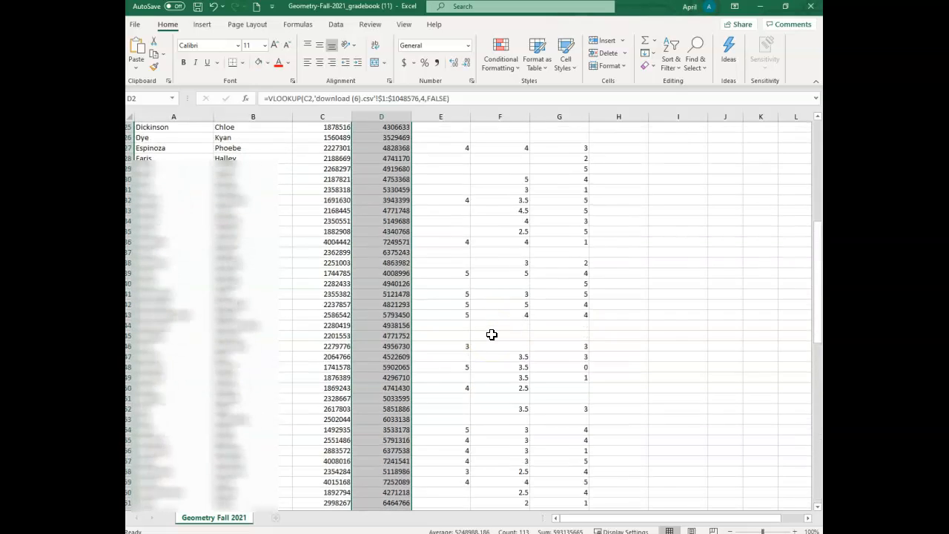
scroll(492, 335, "up", 8)
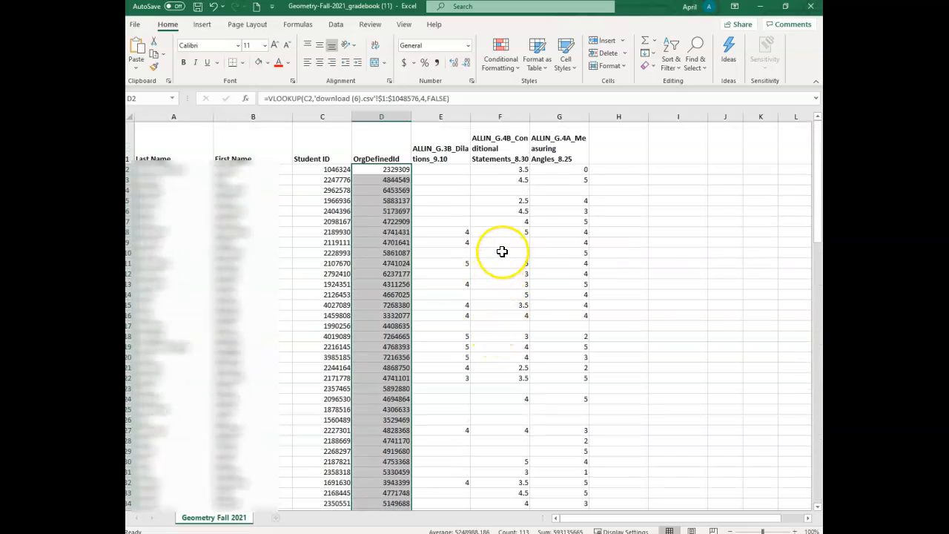
left_click(389, 169)
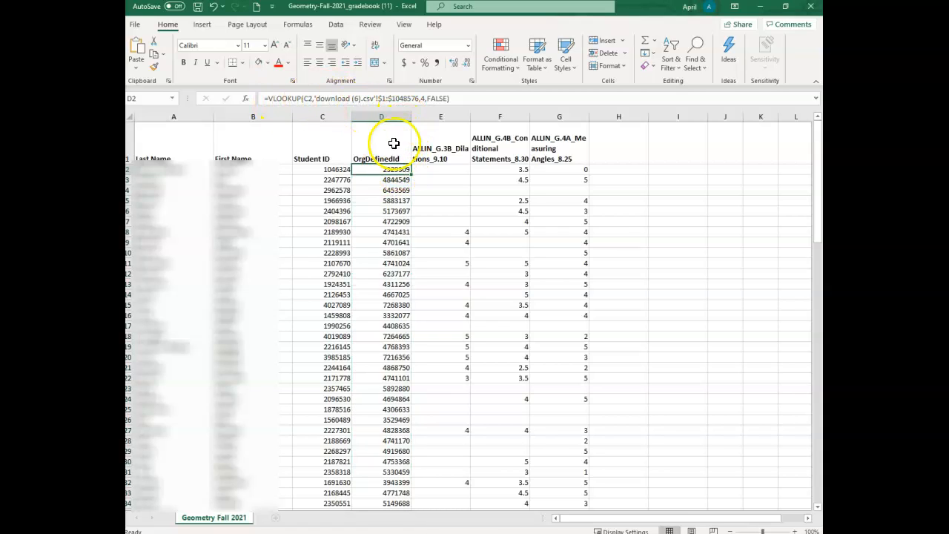
Copy the OrgDefinedId column D and paste it over itself as values, replacing the VLOOKUP formulas.
left_click(384, 115)
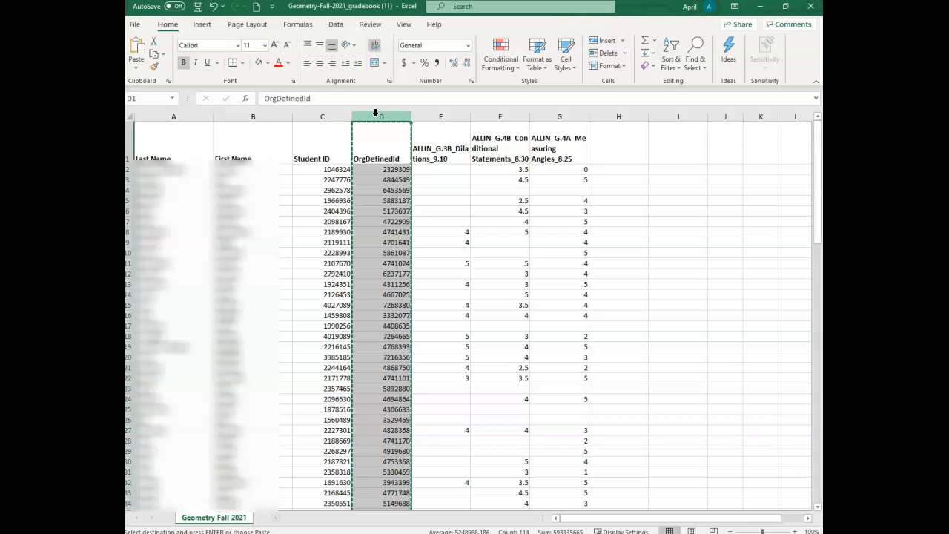
left_click(370, 131)
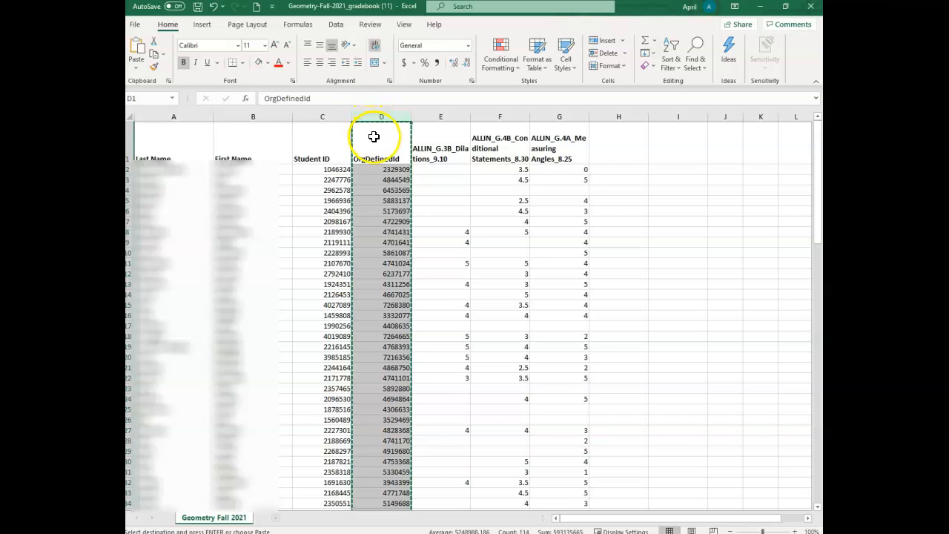
right_click(373, 138)
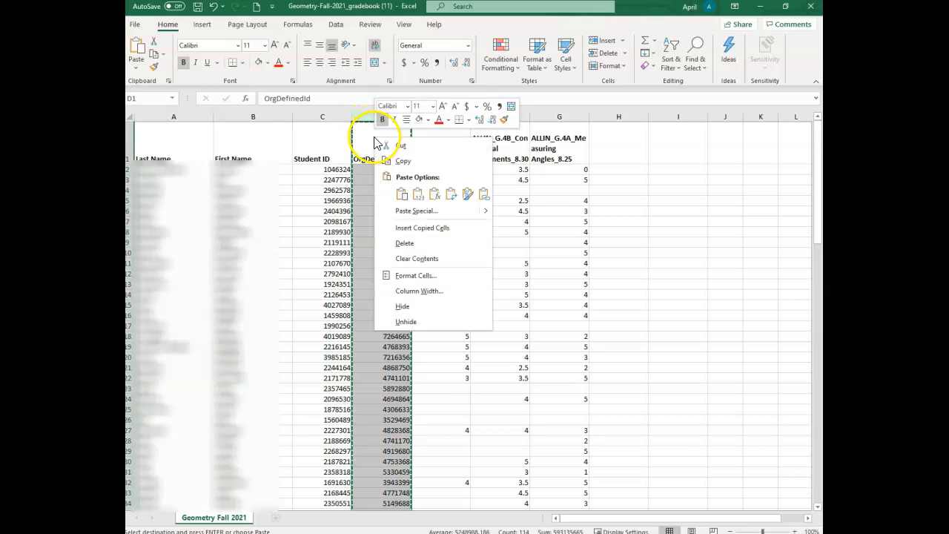
left_click(402, 195)
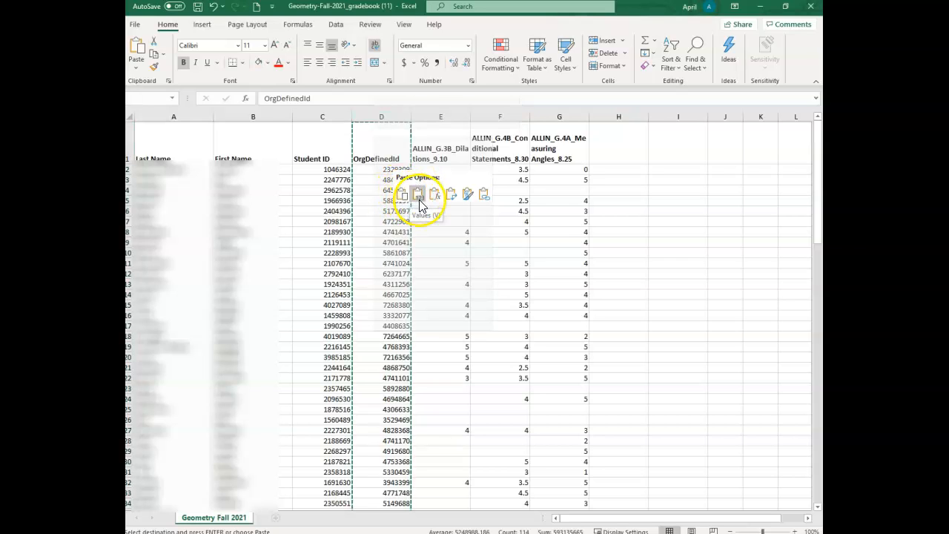
left_click(421, 198)
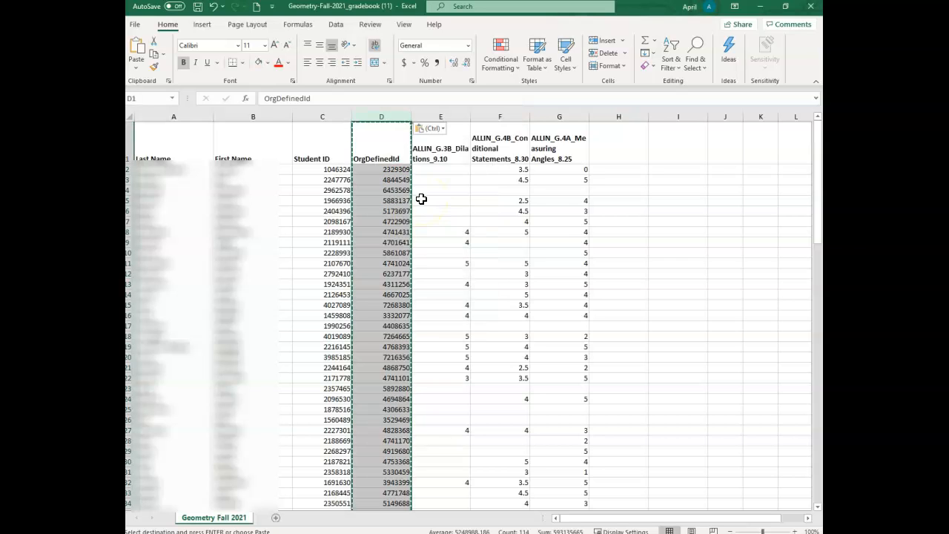
left_click(391, 168)
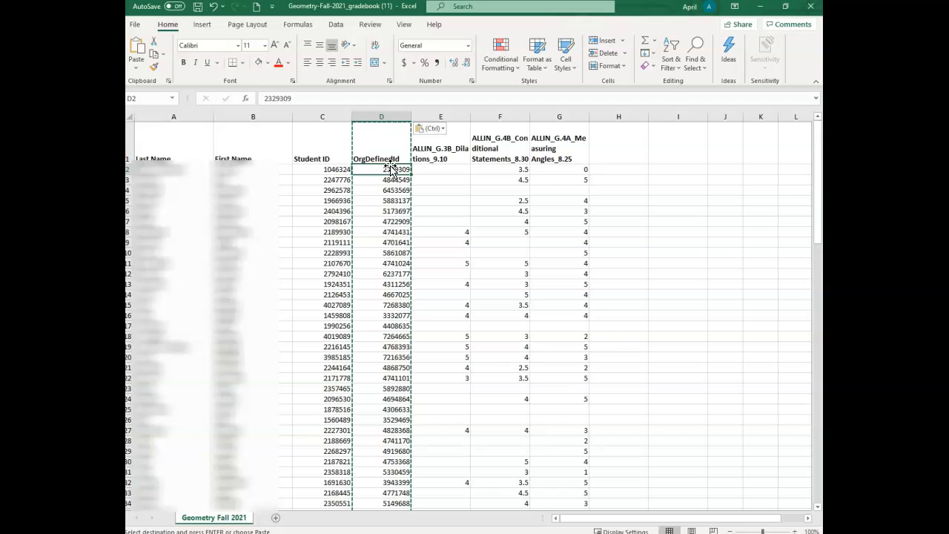
Delete the Last Name, First Name and Student ID columns (A to C) from the gradebook.
left_click(328, 112)
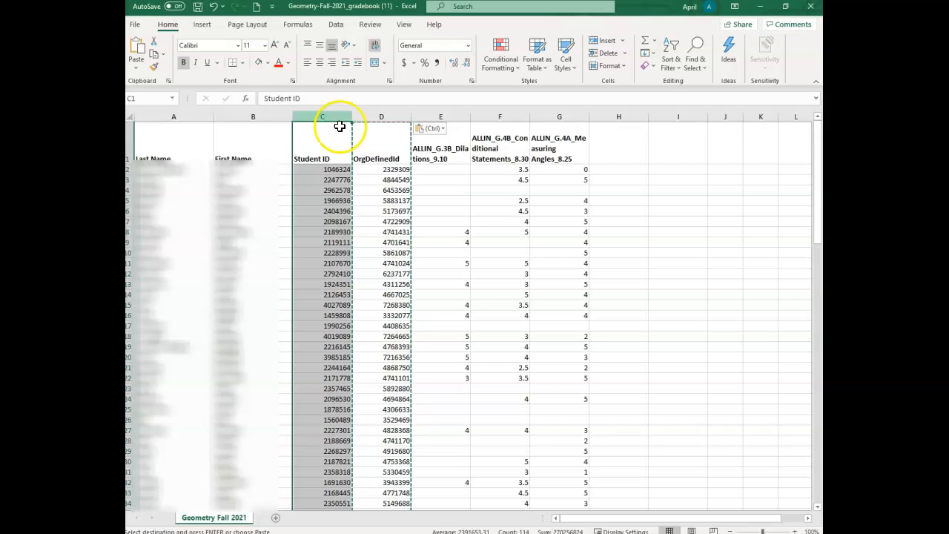
left_click(383, 170)
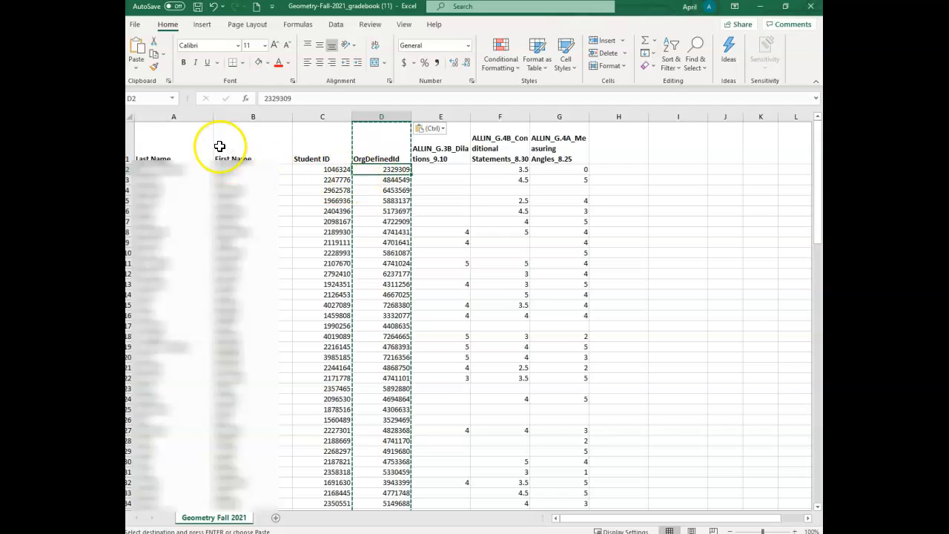
left_click_drag(181, 112, 305, 113)
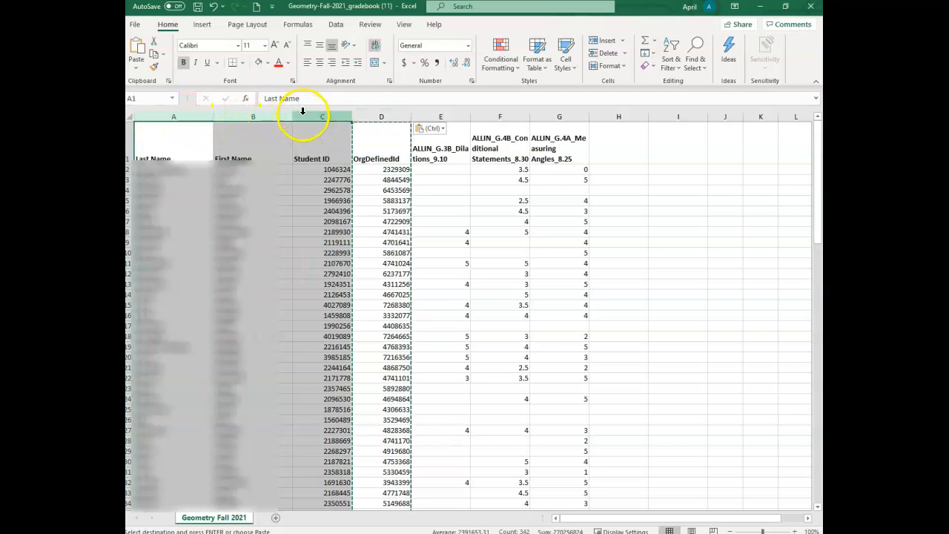
right_click(303, 114)
left_click(342, 221)
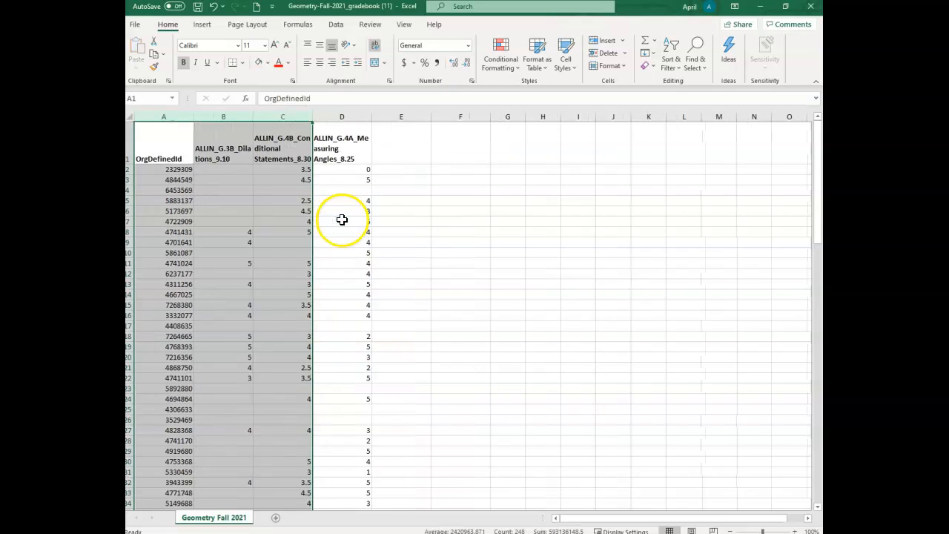
left_click(448, 173)
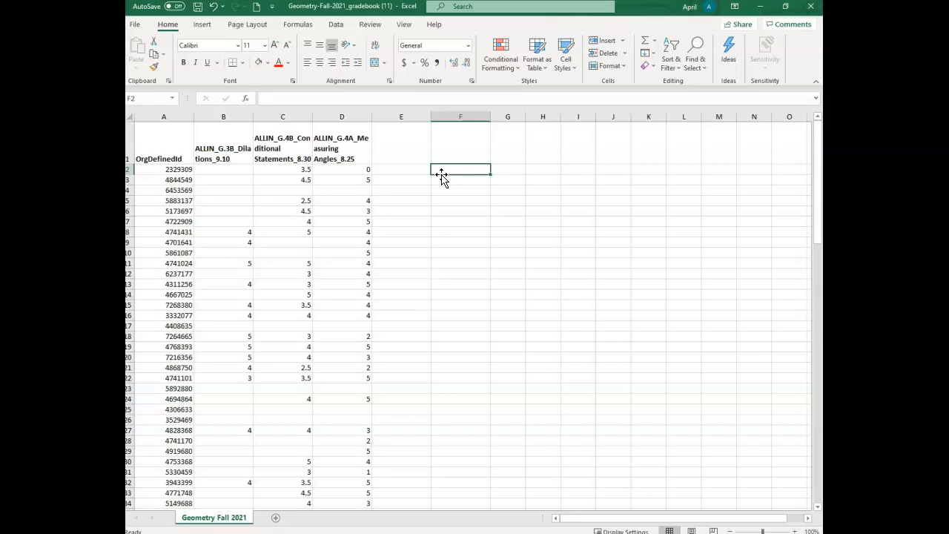
Review the three ALLIN assignment headers in cells B1 to D1 of the gradebook.
left_click(430, 173)
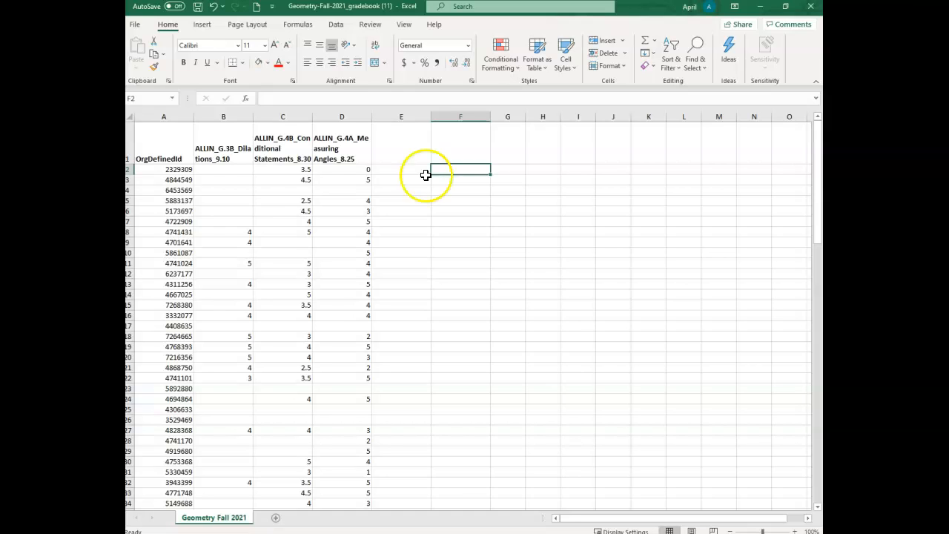
left_click(444, 429)
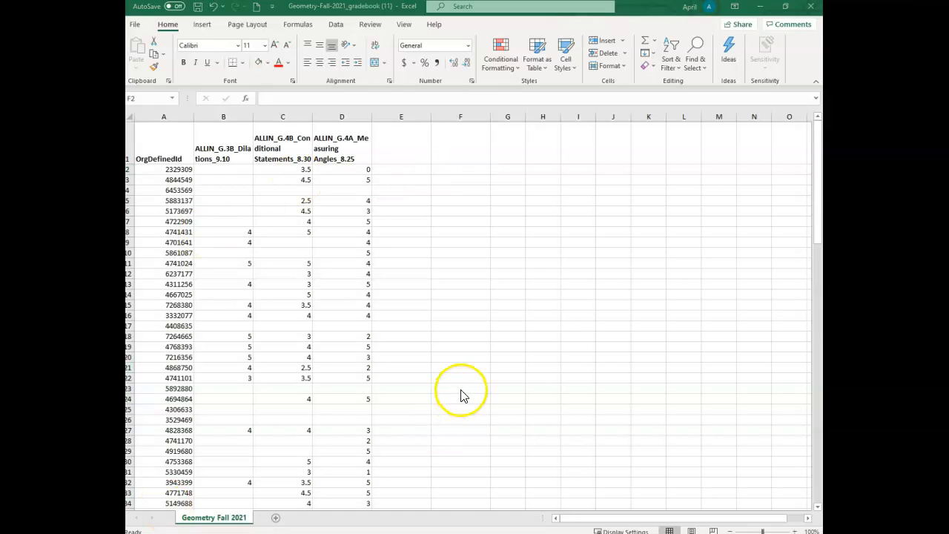
left_click(229, 151)
left_click(295, 148)
left_click(338, 142)
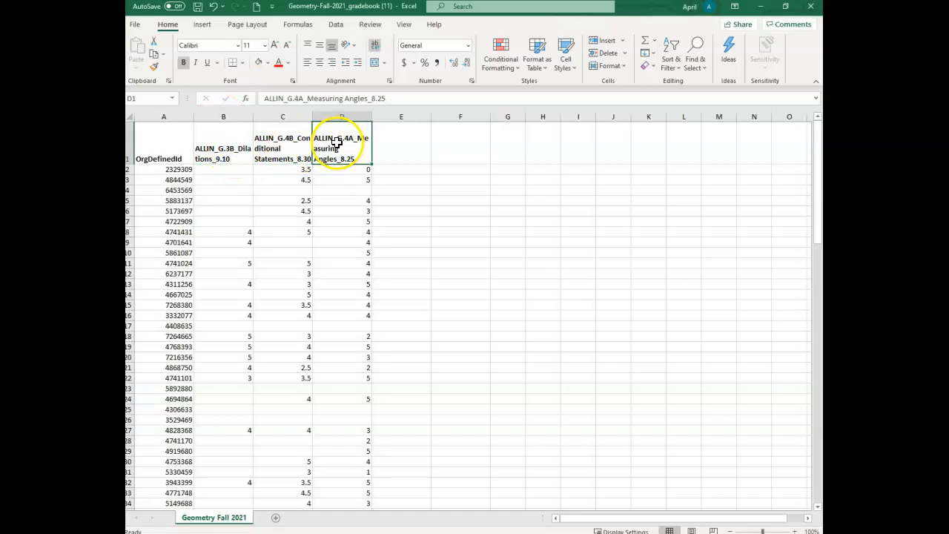
left_click(226, 136)
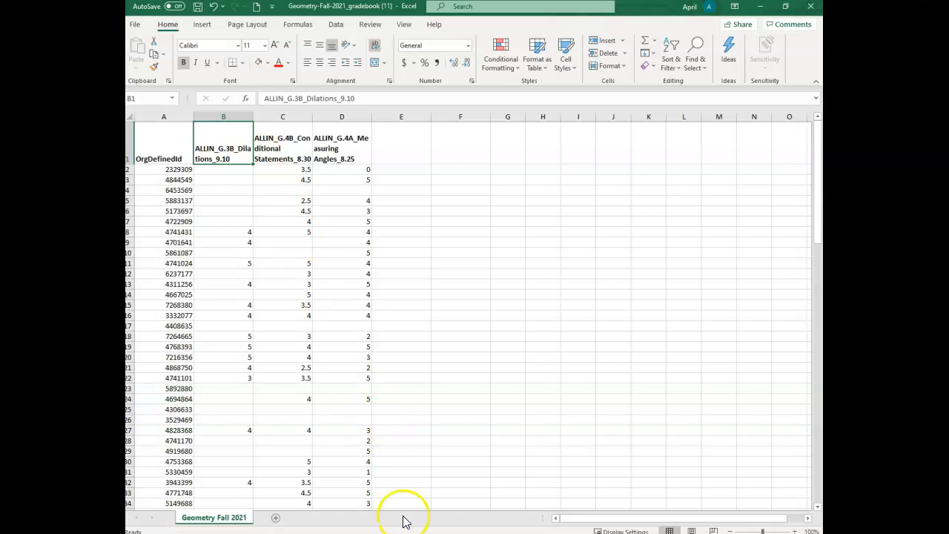
Switch to the Geometry A 21-22 Rm 2 GradesExport workbook and examine the full Measuring Angles header text in cell B1.
mouse_move(475, 533)
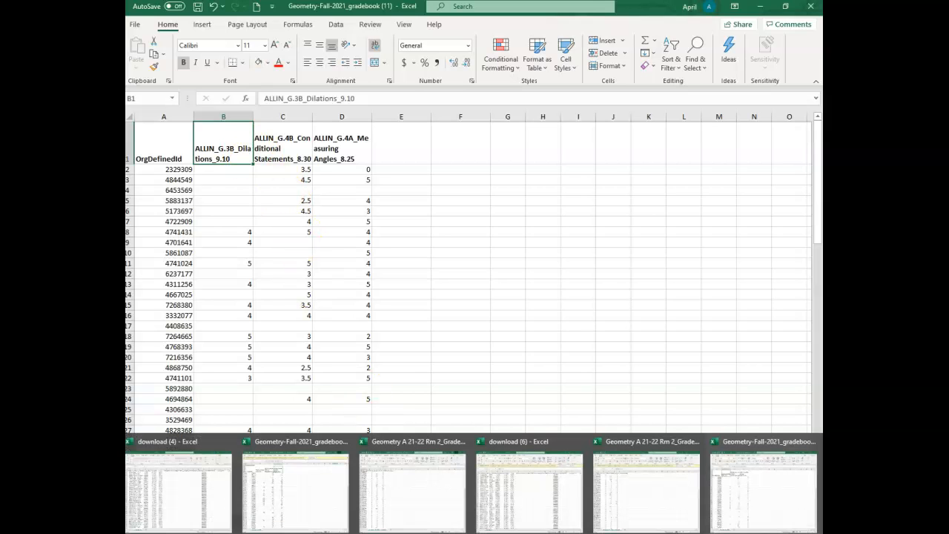
left_click(654, 491)
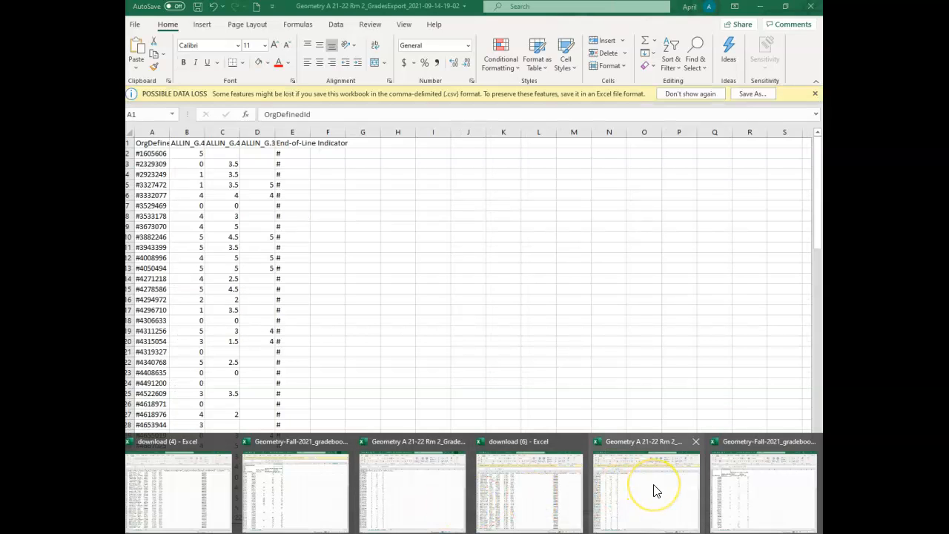
left_click(654, 491)
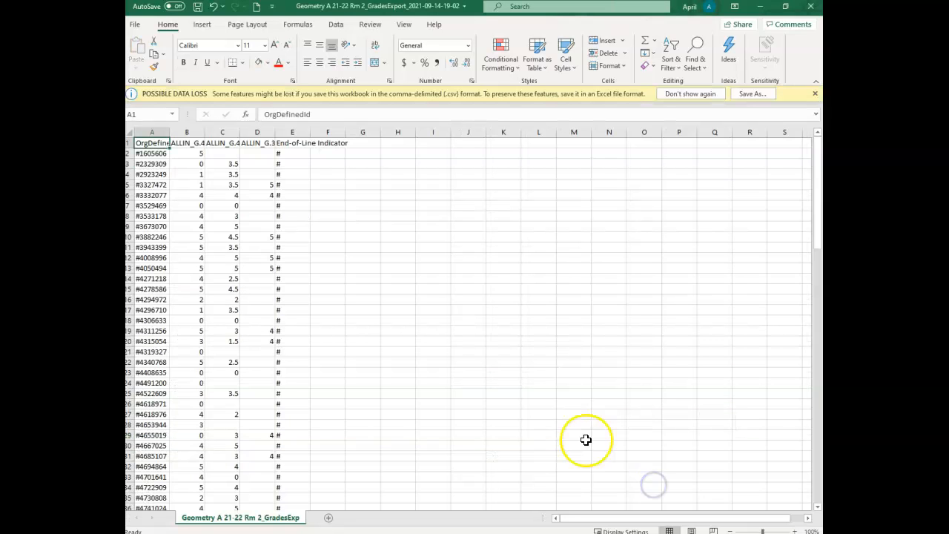
left_click(195, 142)
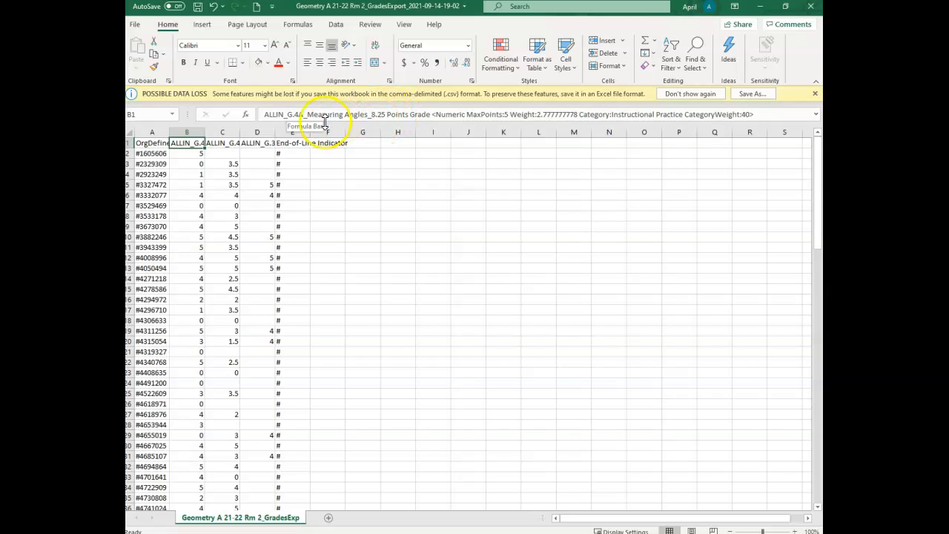
left_click_drag(265, 114, 755, 114)
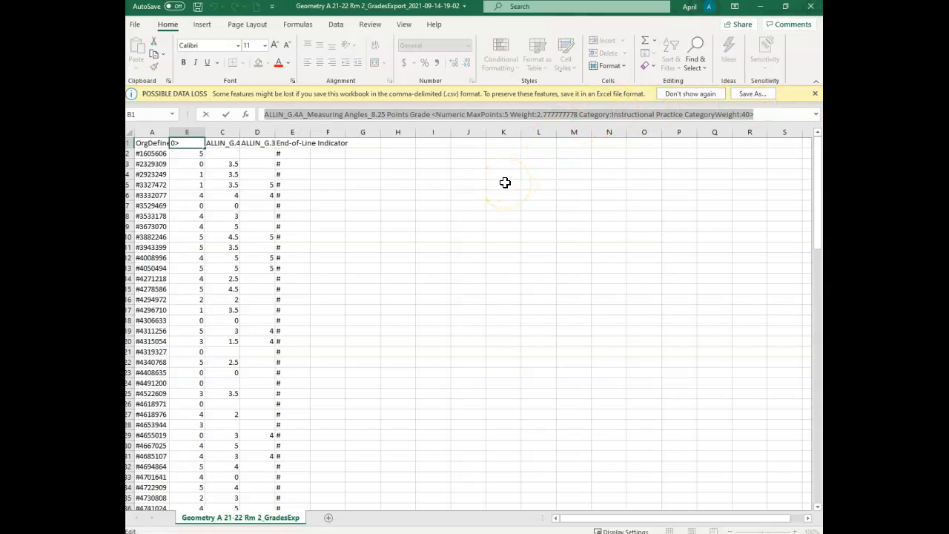
left_click(515, 173)
left_click(175, 142)
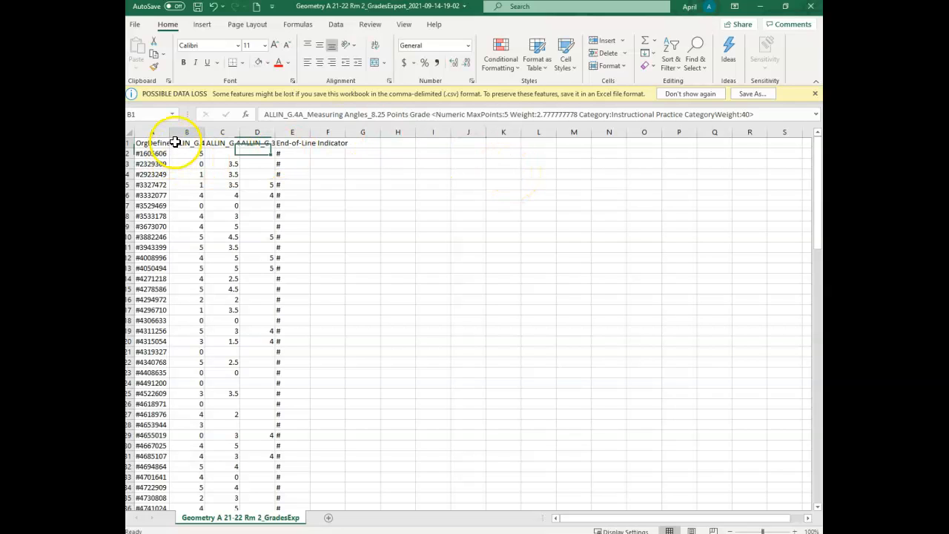
left_click_drag(265, 114, 430, 114)
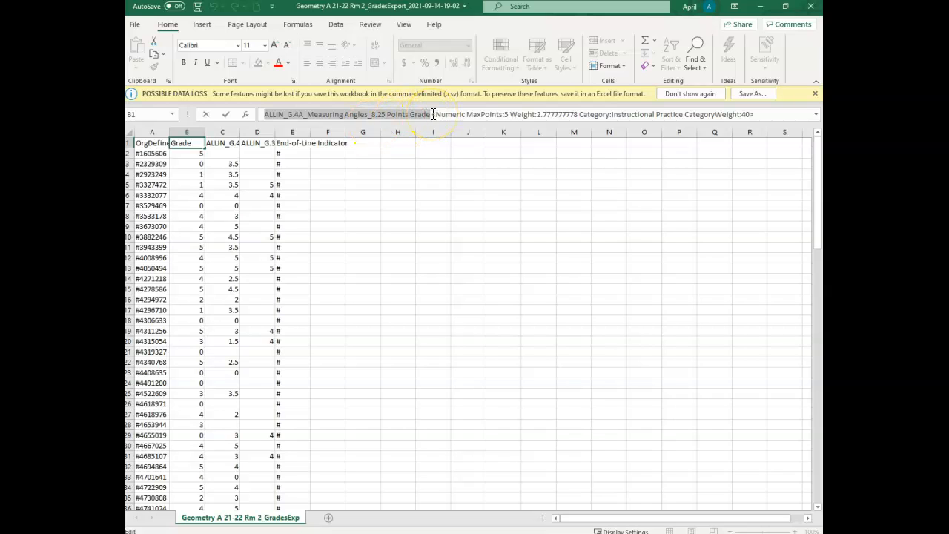
left_click(678, 206)
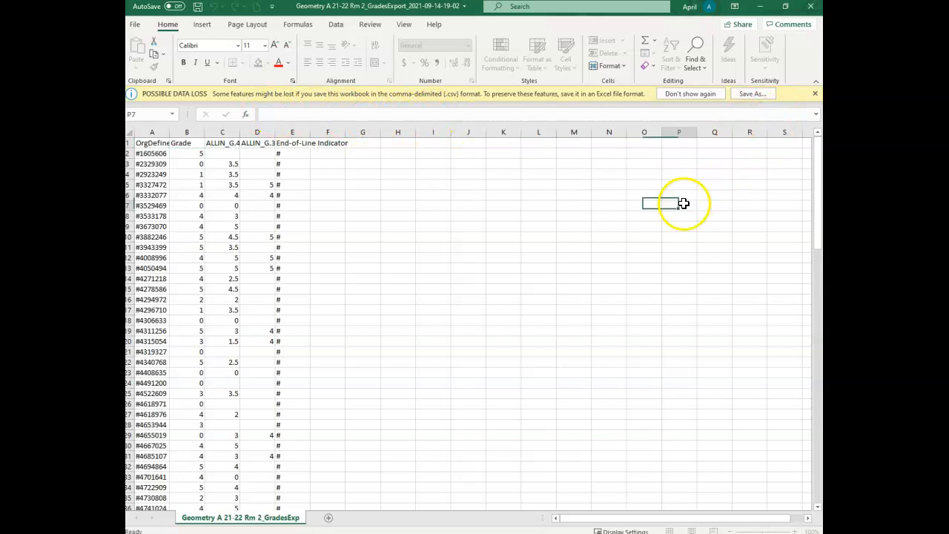
Replace the gradebook's D1 header with the full ALLIN_G.4A_Measuring Angles_8.25 Points Grade header text copied from cell B1 of the GradesExport workbook.
left_click(190, 149)
left_click_drag(264, 115, 766, 112)
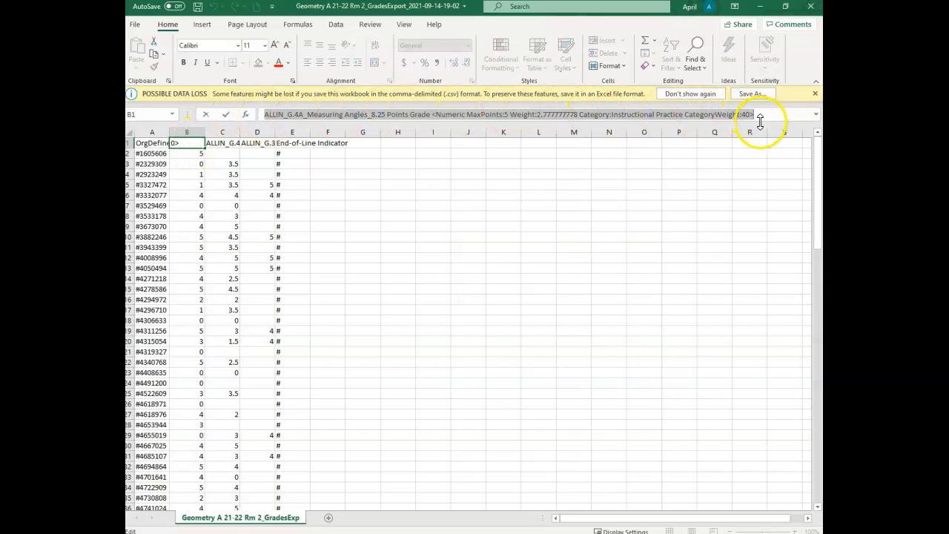
left_click(519, 533)
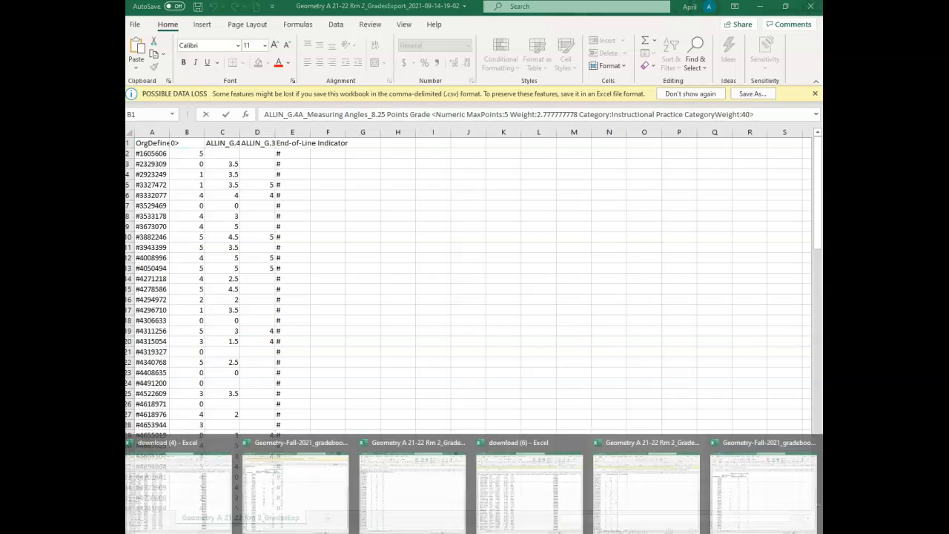
left_click(737, 491)
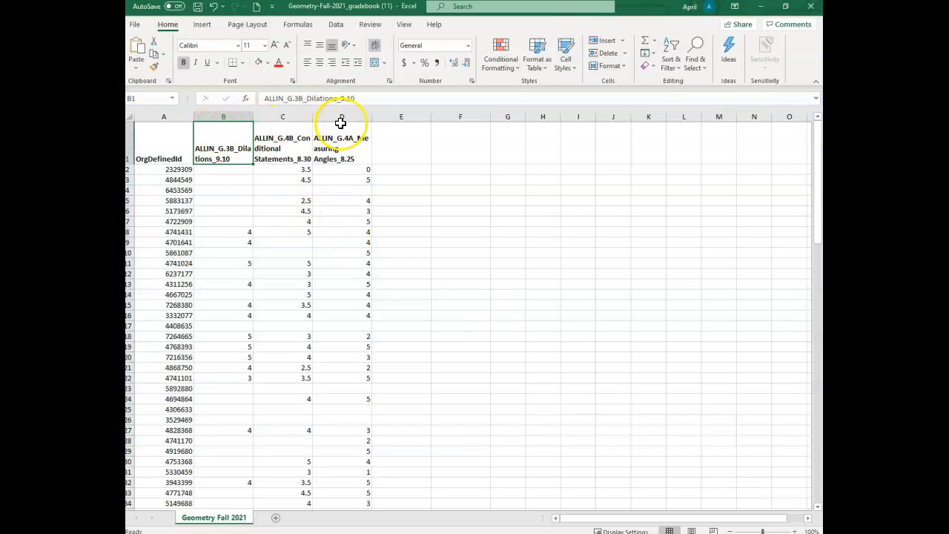
left_click(359, 137)
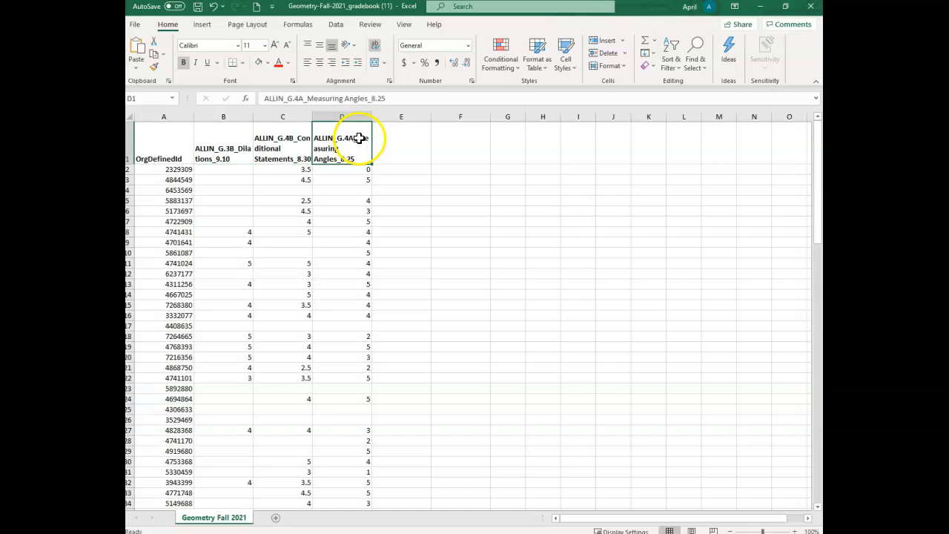
left_click(398, 99)
left_click(401, 144)
key("Return")
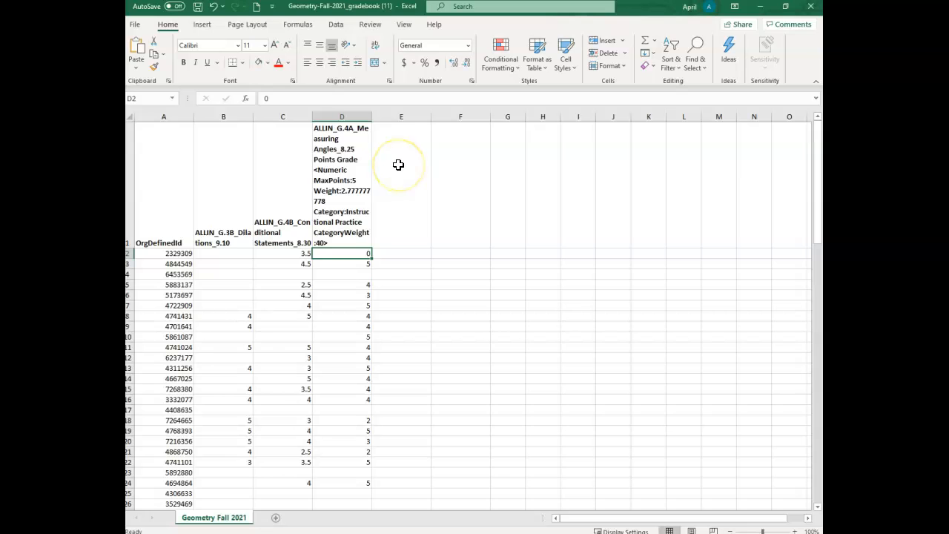
Replace the gradebook's C1 header with the full ALLIN_G.4B_Conditional Statements_8.30 Points Grade header text copied from cell C1 of the GradesExport workbook.
left_click(286, 157)
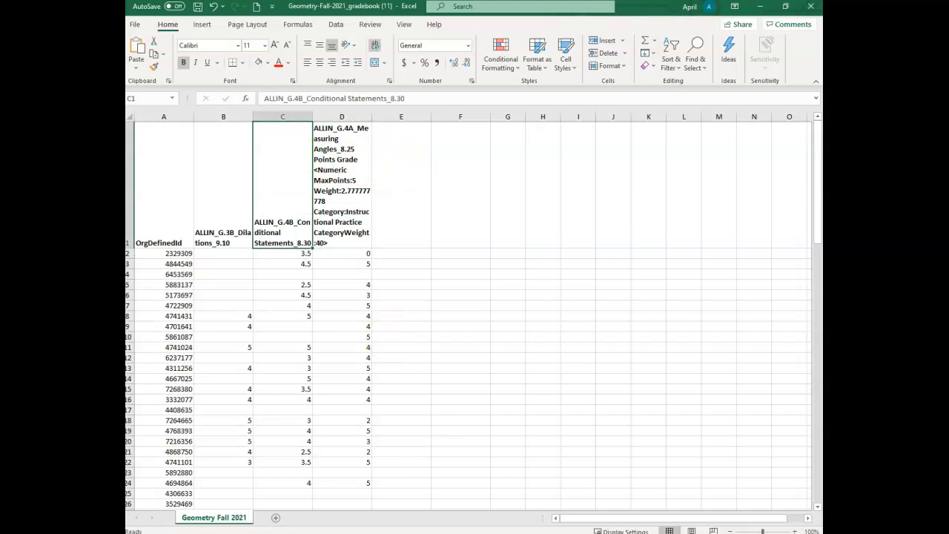
mouse_move(578, 497)
left_click(615, 495)
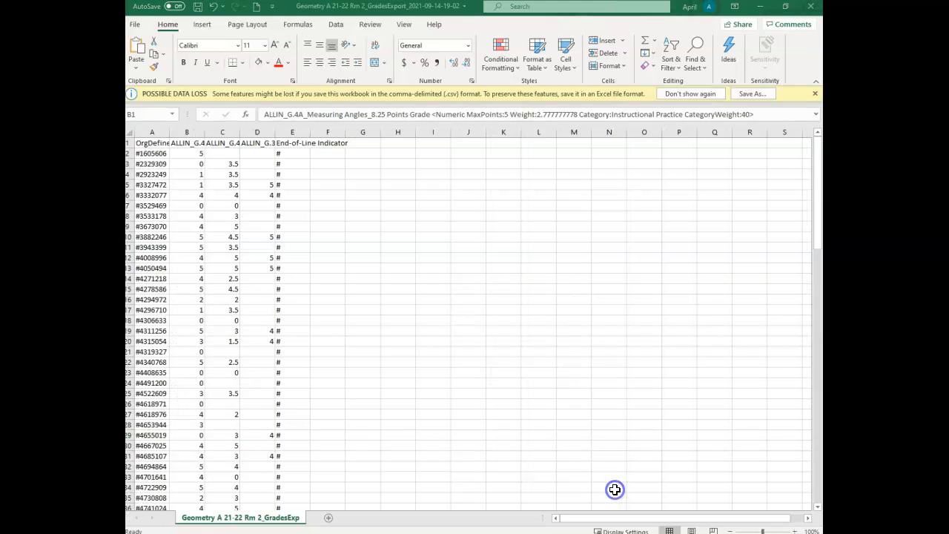
left_click(213, 142)
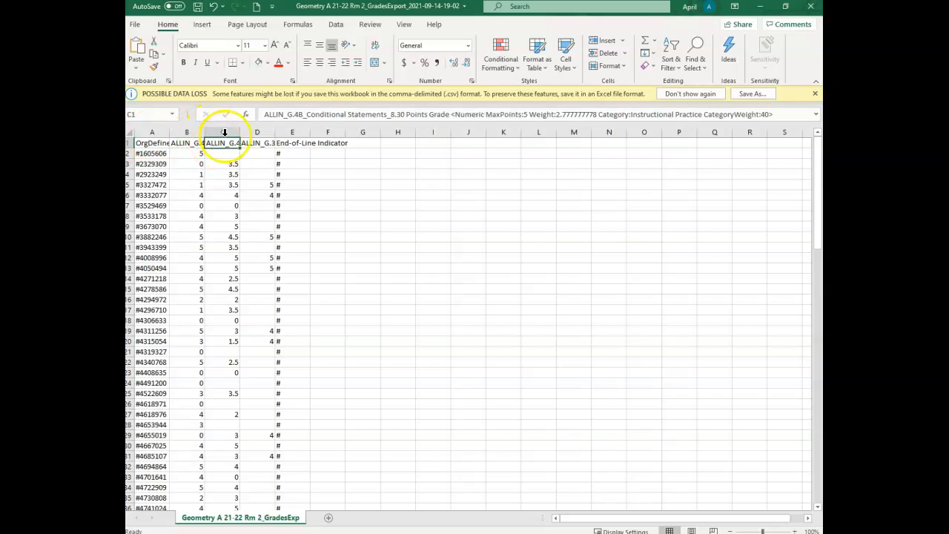
left_click_drag(264, 114, 797, 80)
key("ctrl+c")
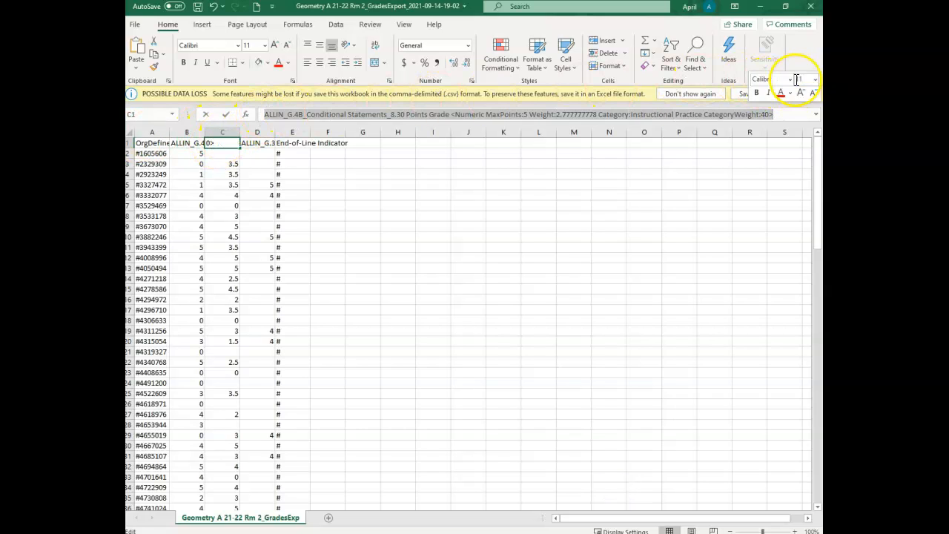
key("Escape")
mouse_move(714, 483)
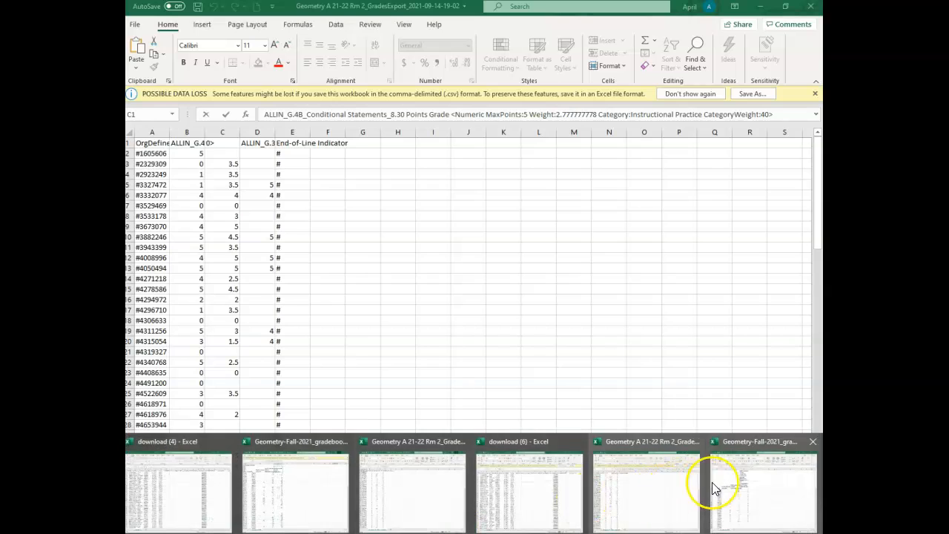
left_click(746, 485)
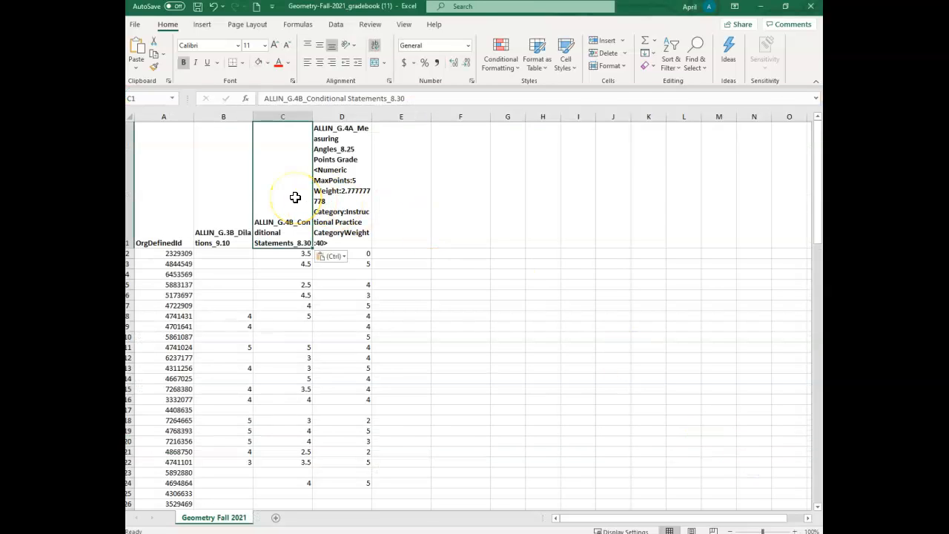
key("ctrl+v")
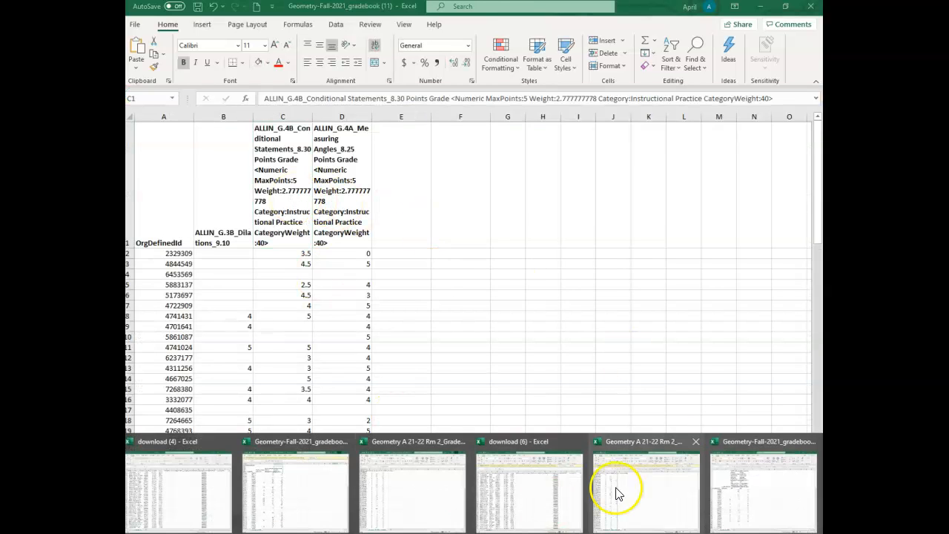
Replace the gradebook's B1 header with the full ALLIN_G.3B_Dilations_9.10 Points Grade header text copied from cell D1 of the GradesExport workbook.
left_click(625, 483)
left_click(191, 142)
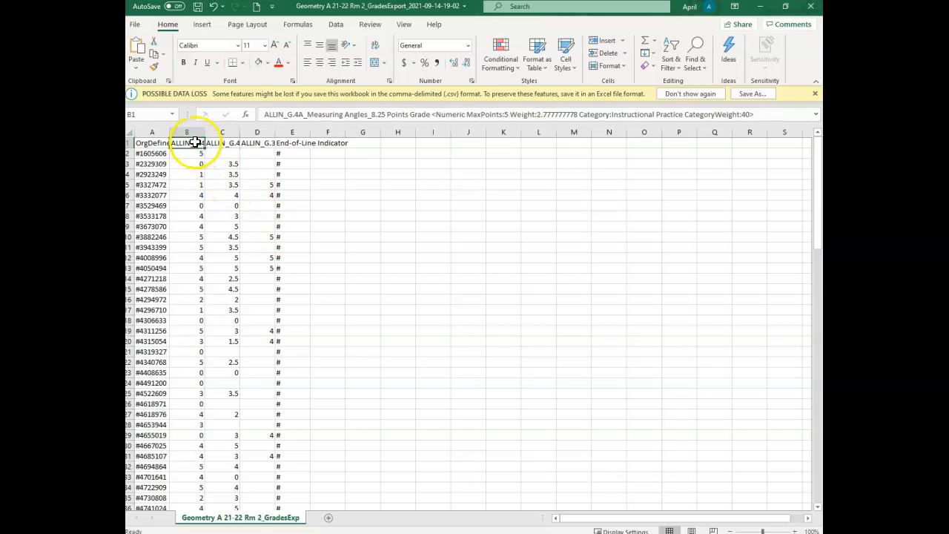
left_click(254, 143)
left_click_drag(264, 115, 771, 106)
key("ctrl+c")
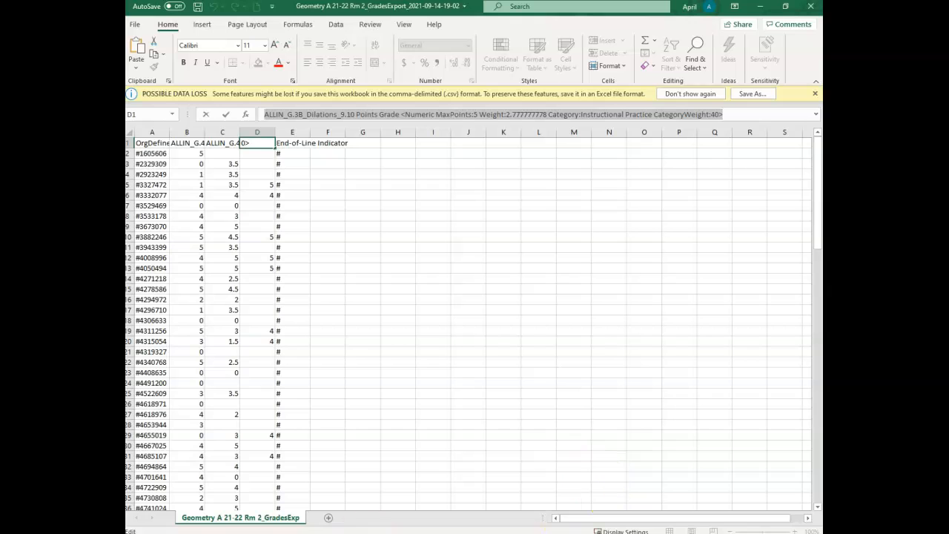
left_click(586, 532)
left_click(758, 498)
left_click(222, 175)
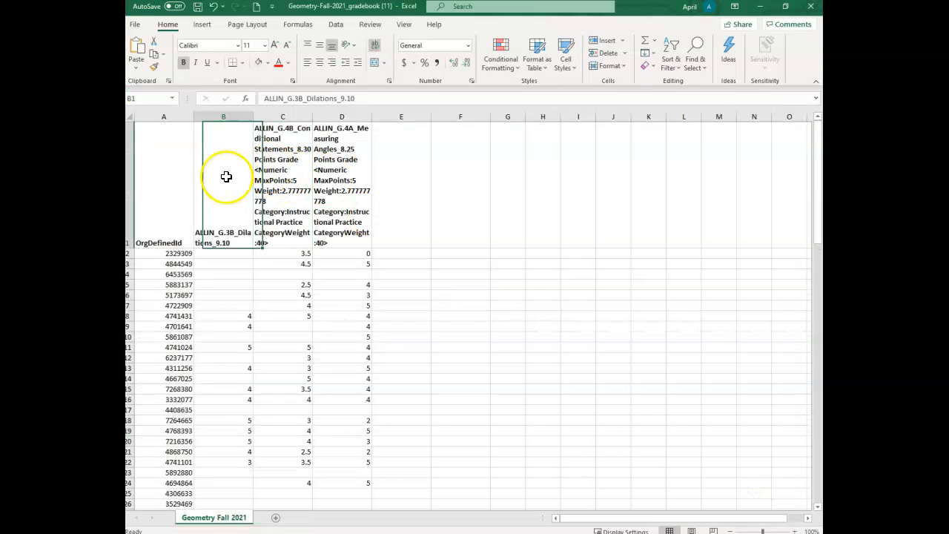
key("ctrl+v")
left_click(508, 305)
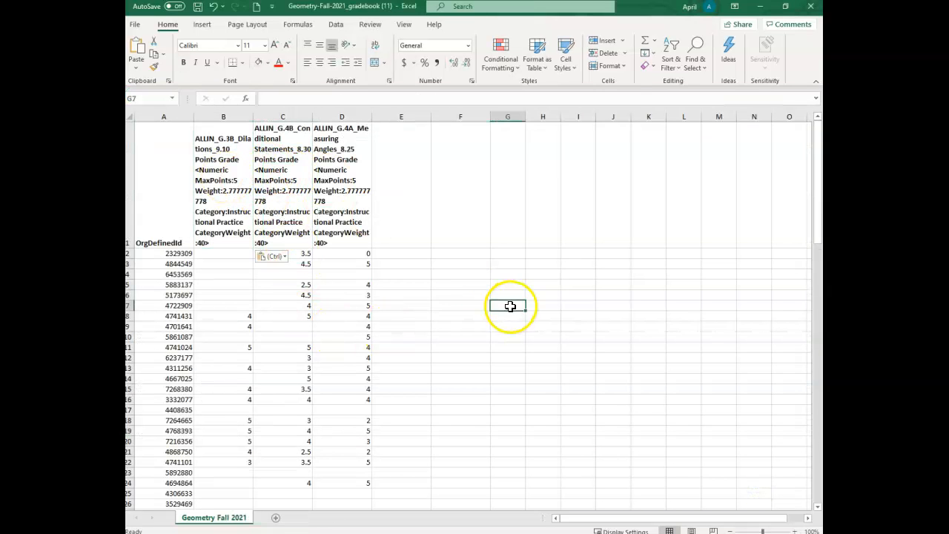
Switch to the GradesExport workbook and examine the exact wording and hyphenation of the End-of-Line Indicator header in cell E1.
left_click(399, 179)
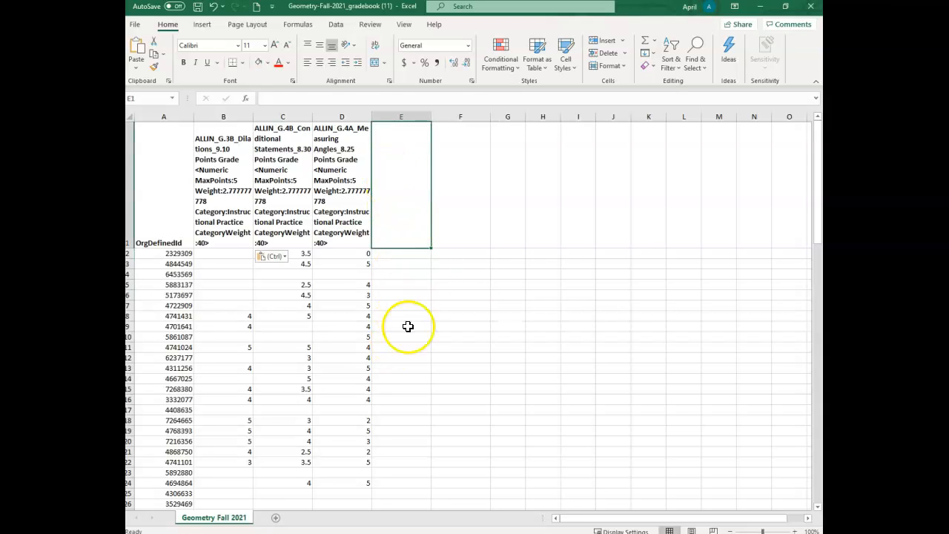
left_click(482, 533)
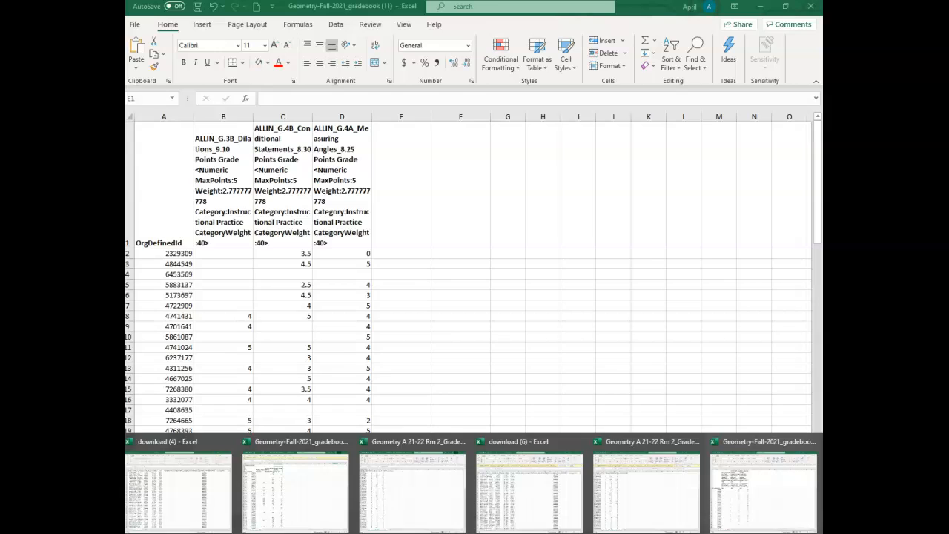
left_click(667, 500)
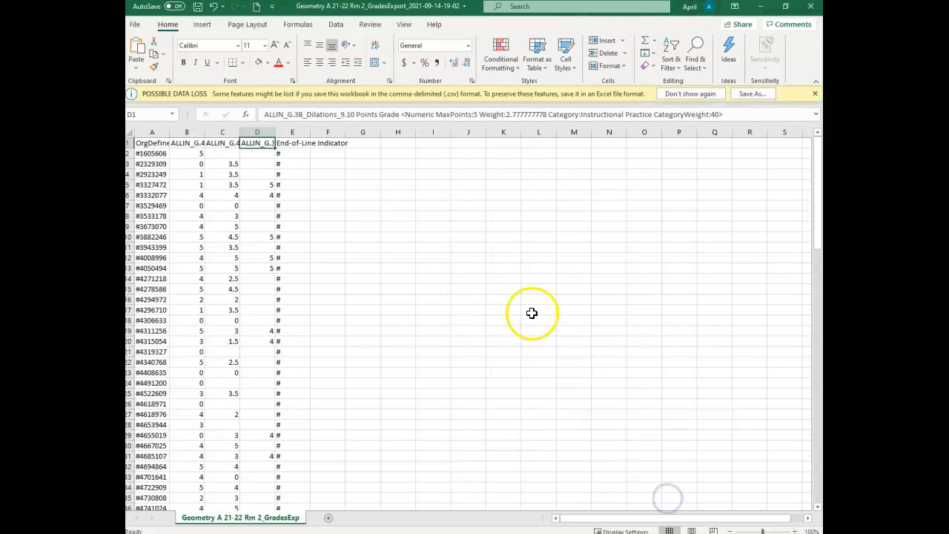
left_click(296, 143)
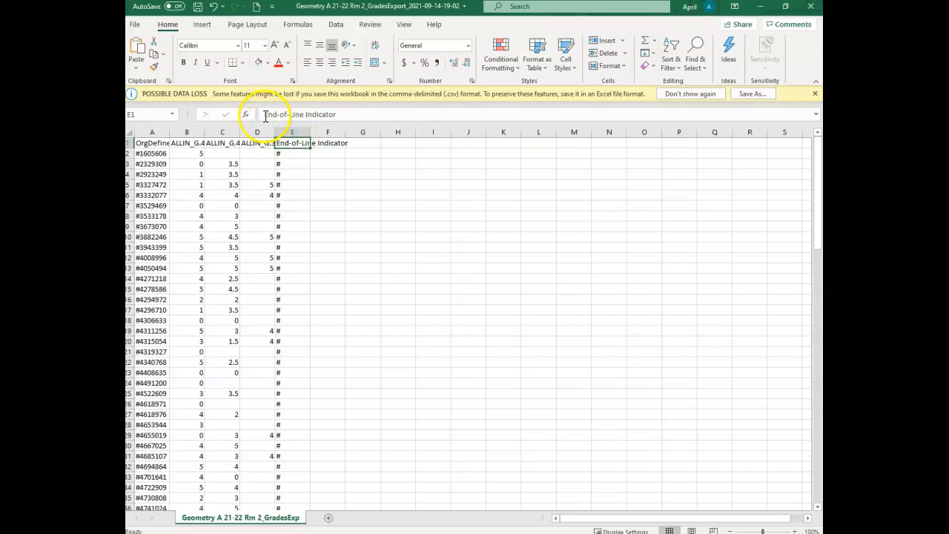
left_click_drag(266, 115, 335, 115)
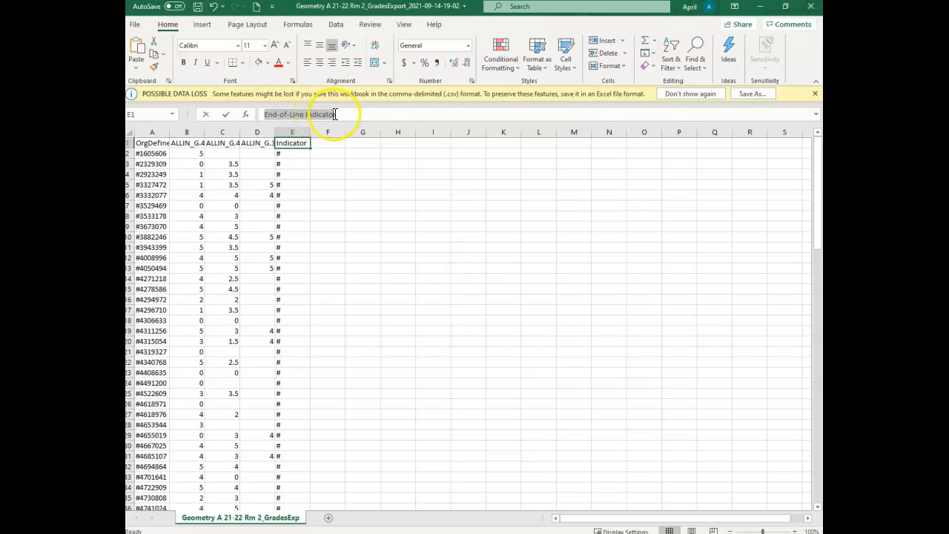
left_click(285, 115)
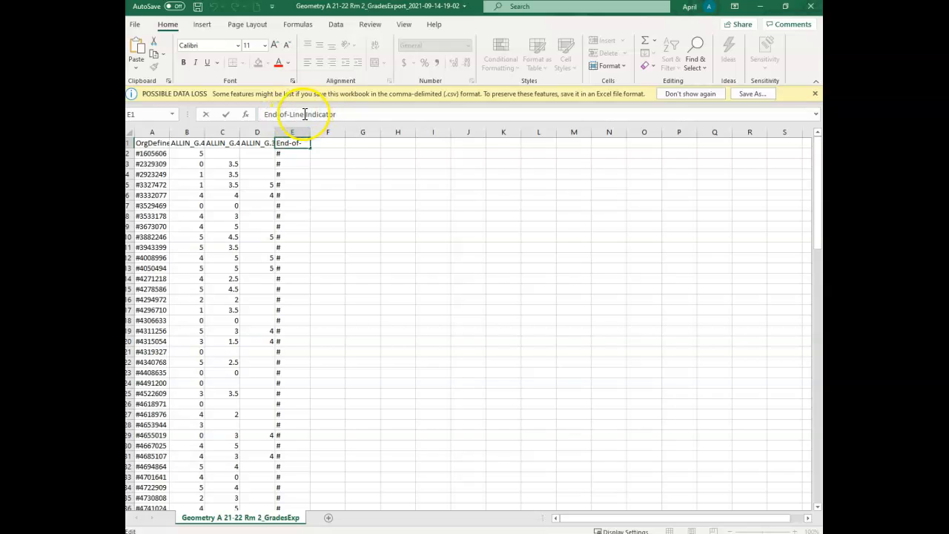
left_click_drag(306, 114, 338, 114)
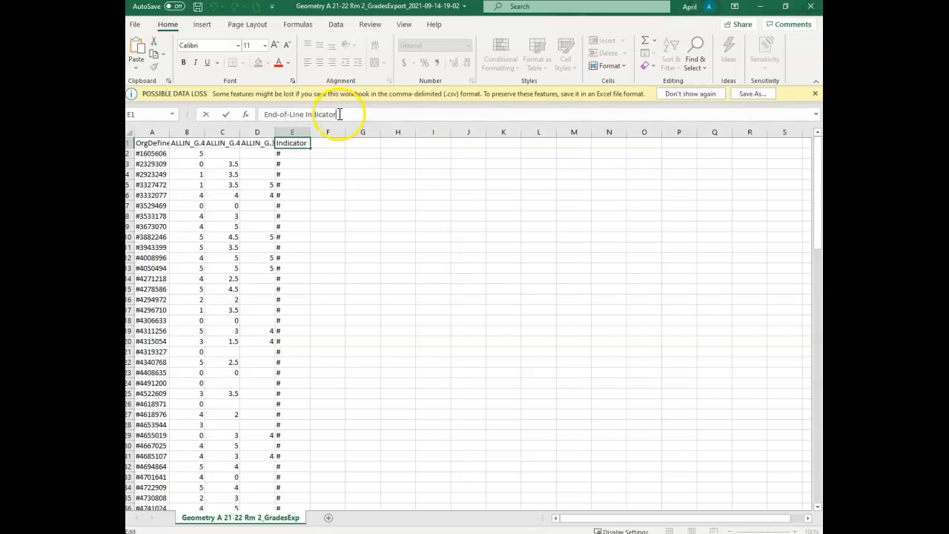
left_click(313, 173)
Copy the End-of-Line Indicator header from cell E1 of the GradesExport workbook into cell E1 of the gradebook.
left_click(291, 142)
key("ctrl+c")
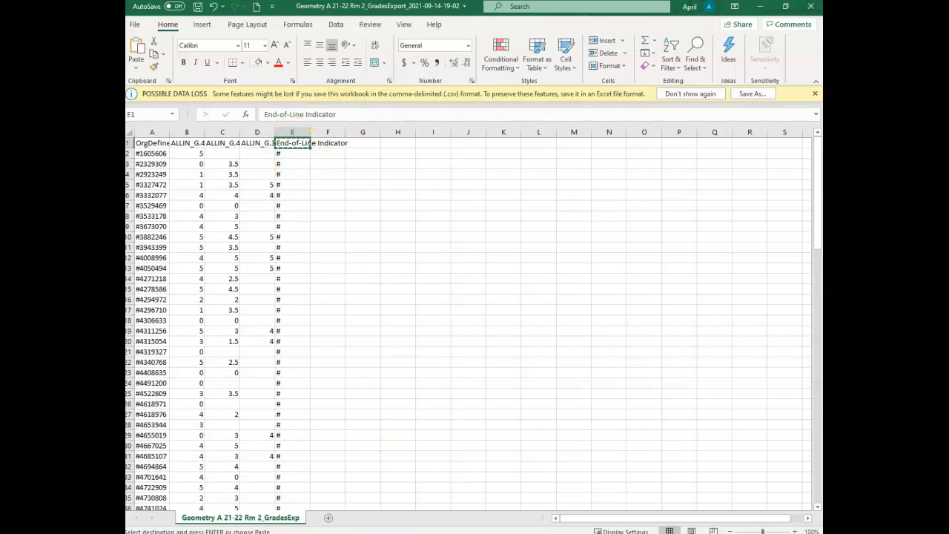
left_click(537, 532)
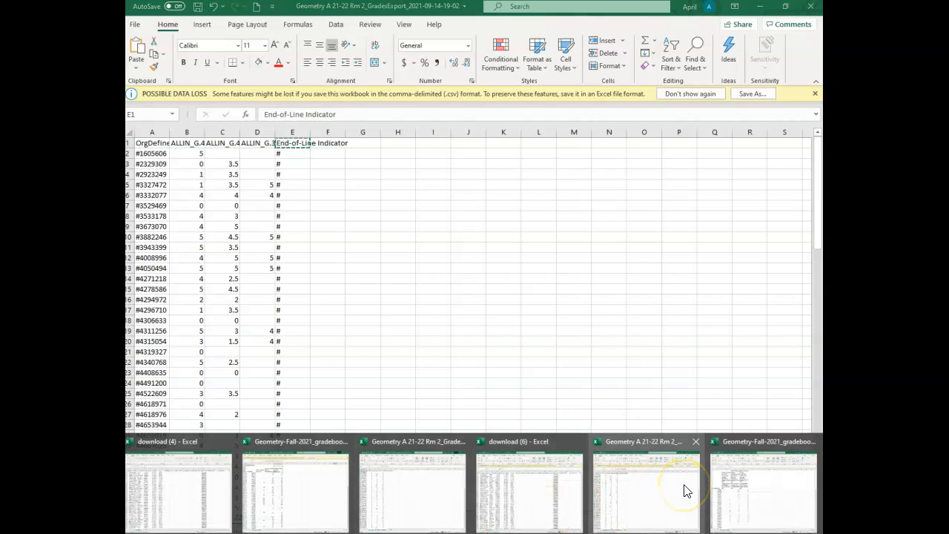
left_click(731, 478)
left_click(400, 220)
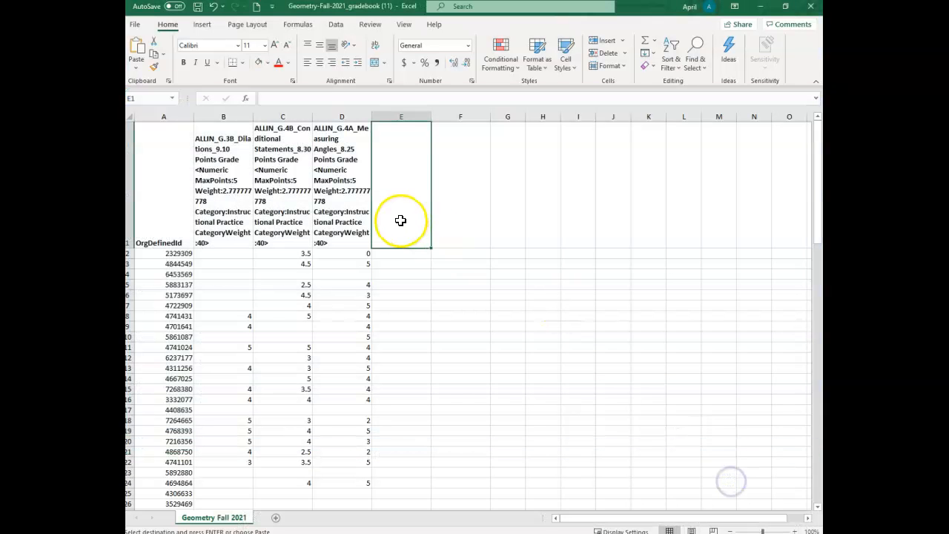
key("ctrl+v")
Enter # in cell E2 of the gradebook and fill it down the End-of-Line Indicator column to the last student row, 114.
left_click(392, 253)
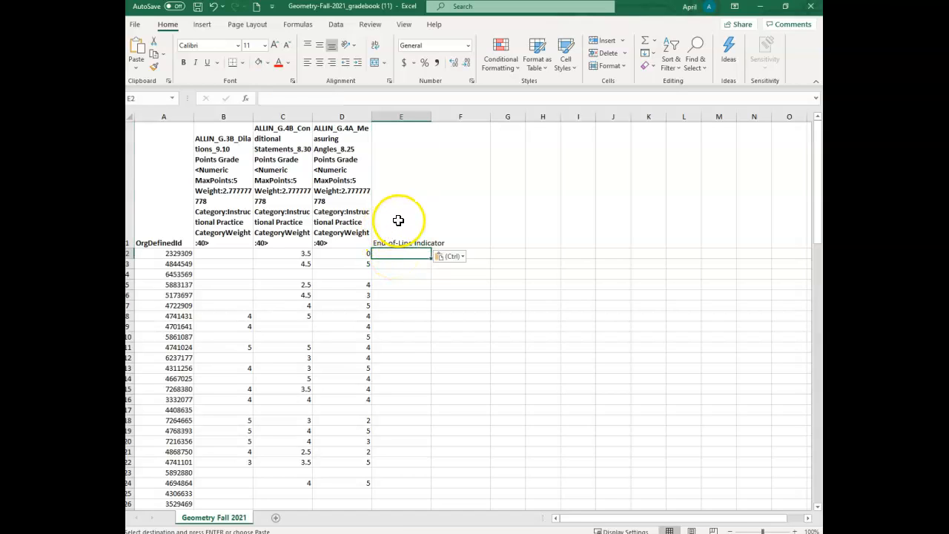
type("#")
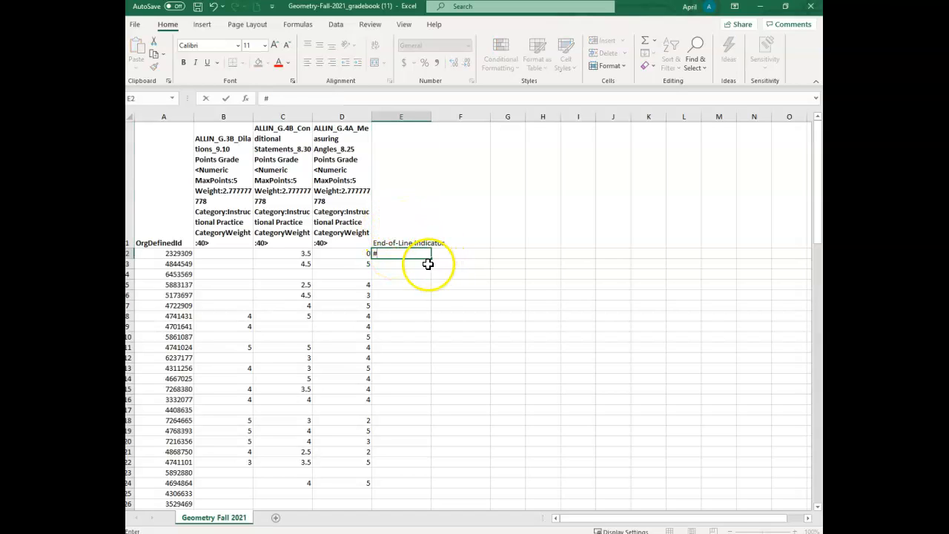
key("Return")
left_click(404, 252)
left_click_drag(432, 257, 403, 450)
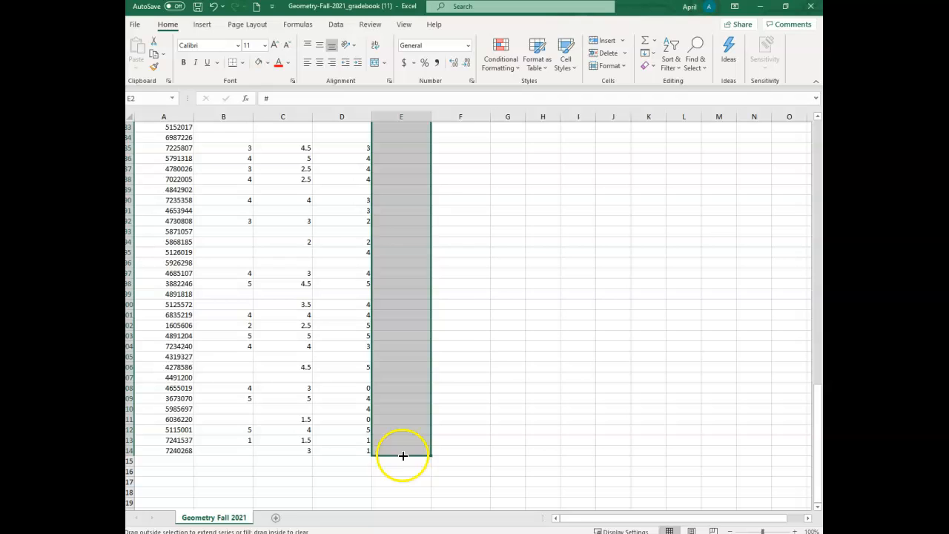
left_click(482, 315)
scroll(467, 304, "up", 12)
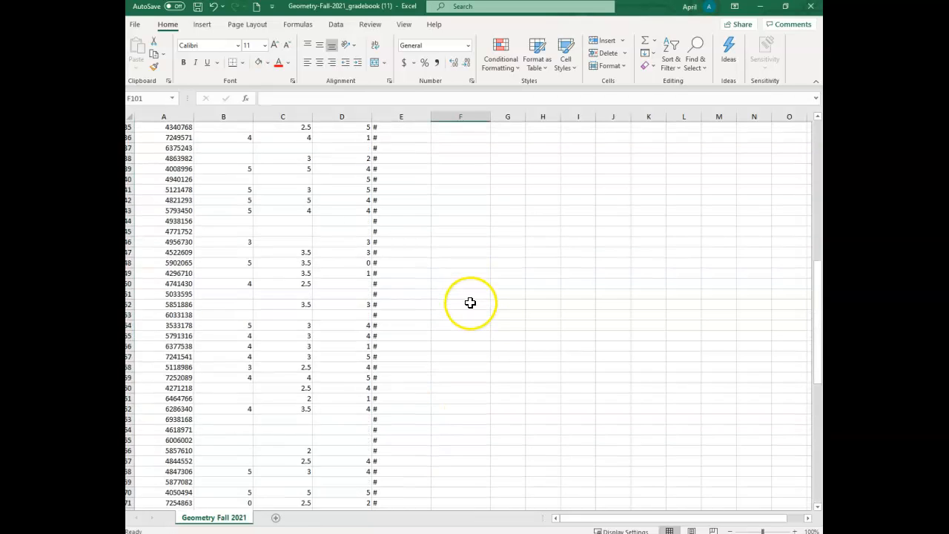
scroll(466, 300, "up", 3)
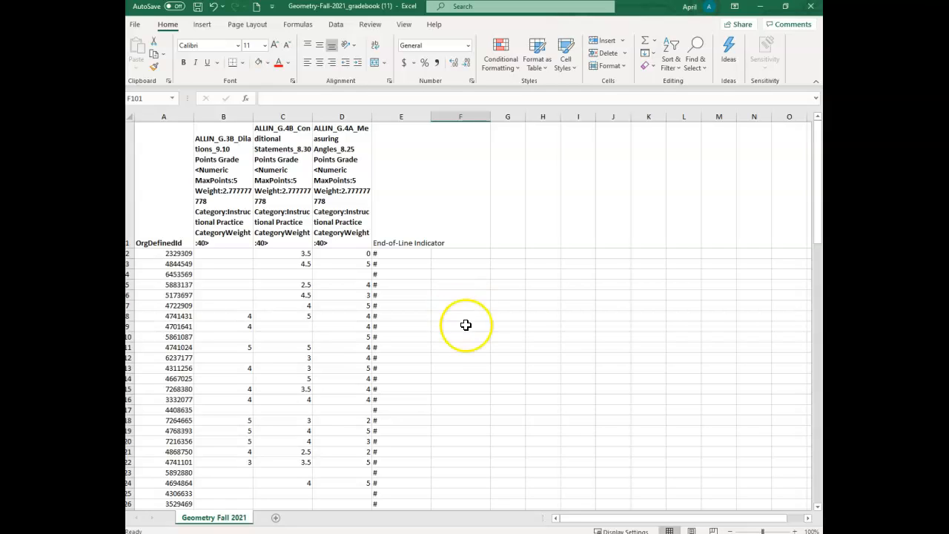
Start saving the gradebook as a new file in the Documents folder 2021-2022 School Year, USATP imports, GeomA.
left_click(140, 26)
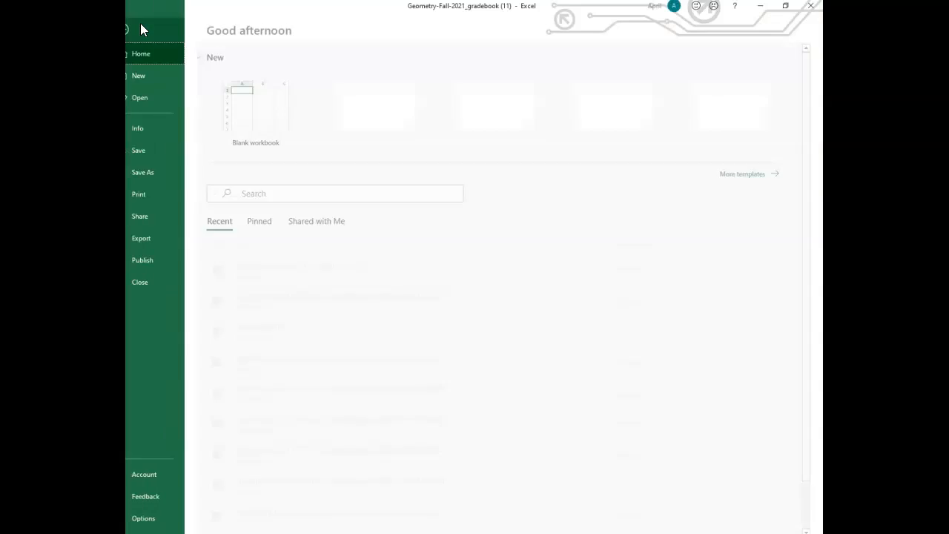
left_click(159, 175)
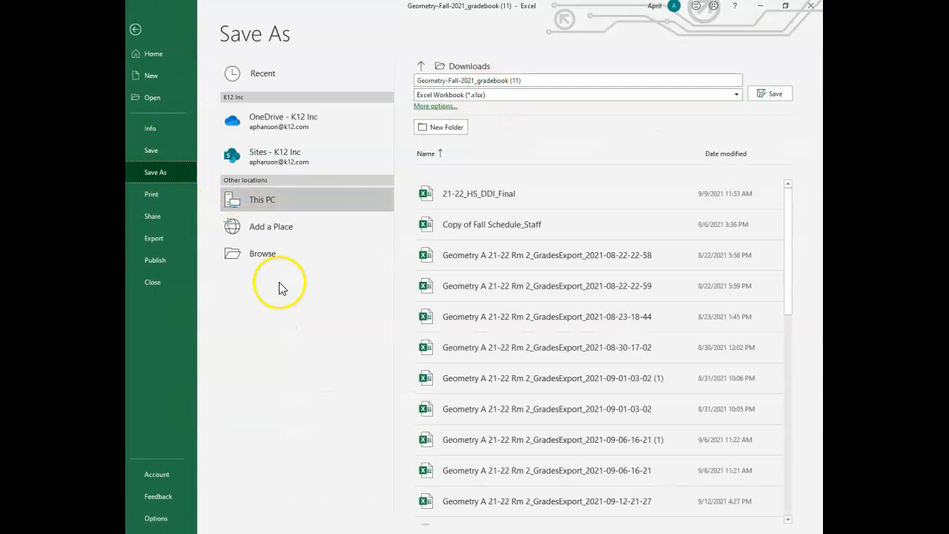
left_click(265, 255)
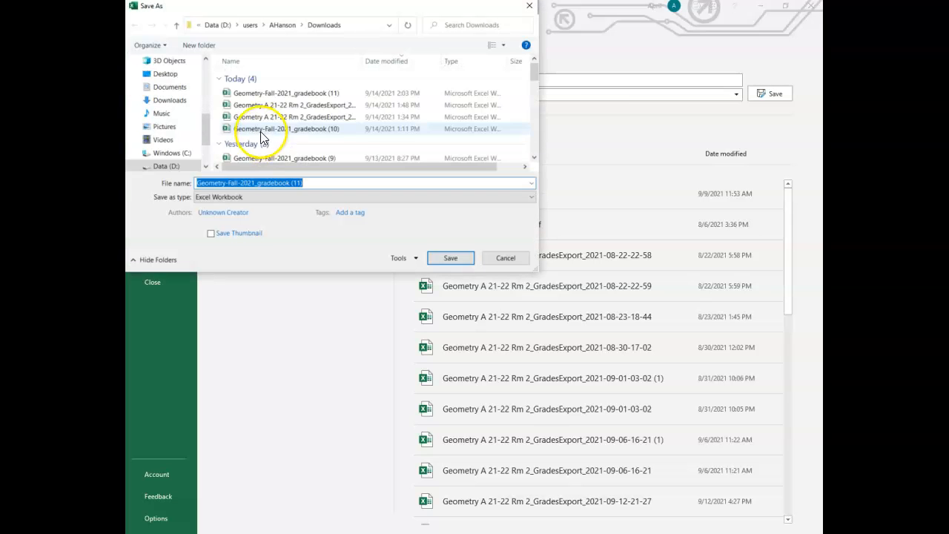
left_click(178, 88)
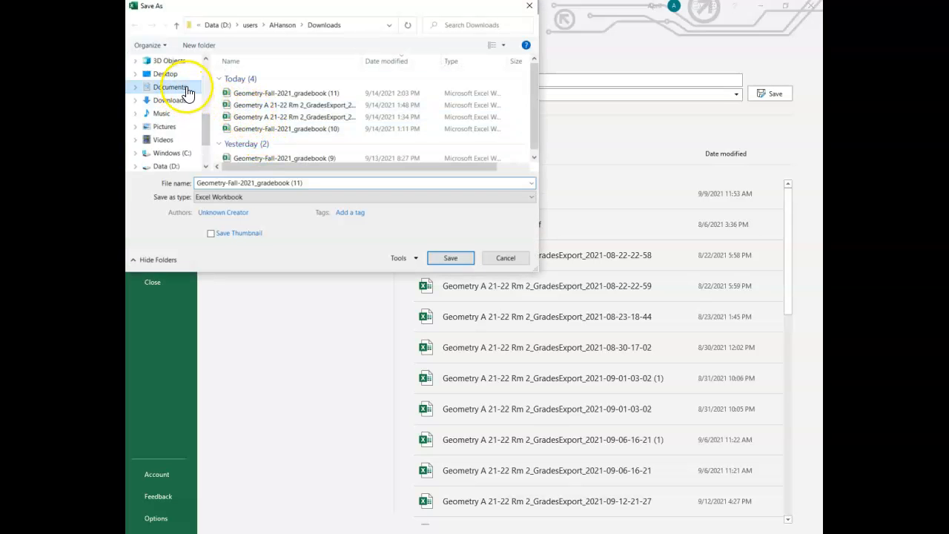
left_click(251, 83)
double_click(251, 83)
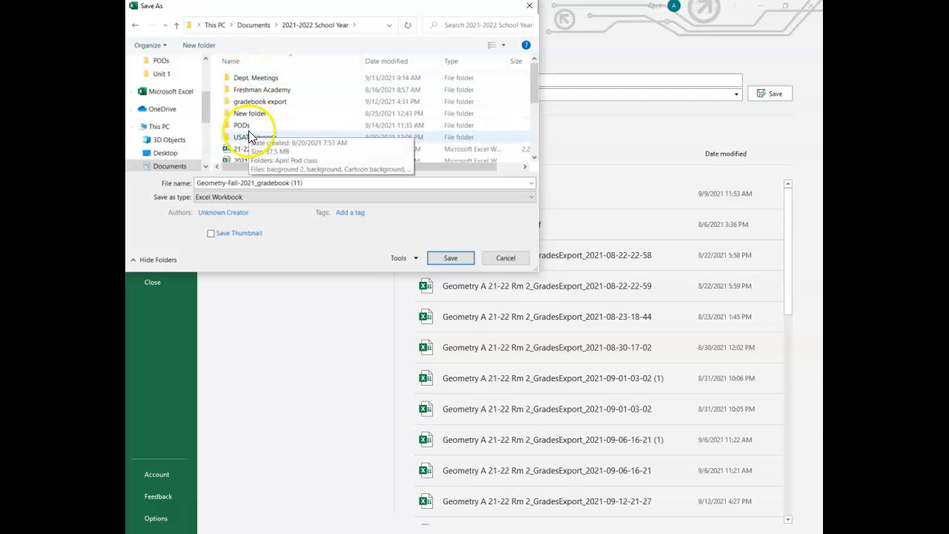
double_click(250, 133)
double_click(246, 84)
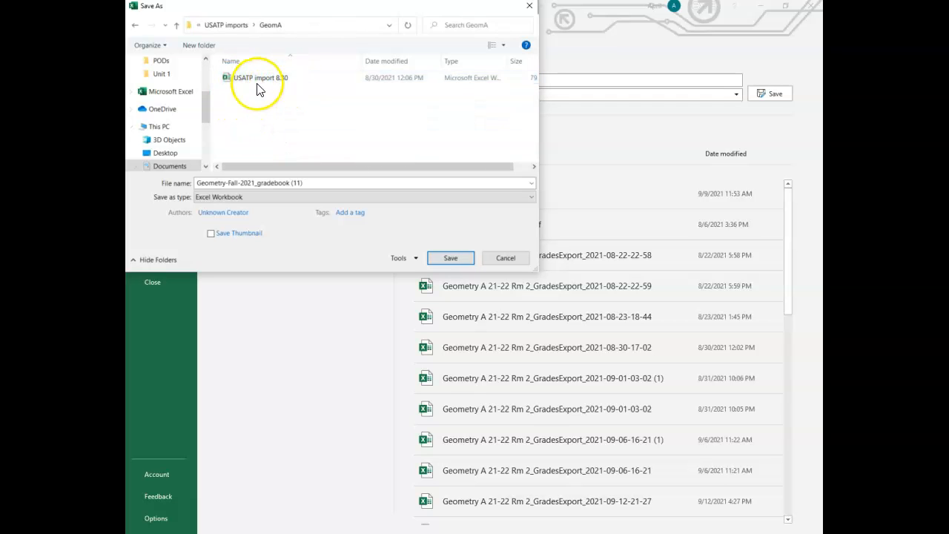
Name the gradebook file USATP import 9.14 and save it in CSV (Comma delimited) format in the GeomA folder.
left_click(305, 182)
type("U")
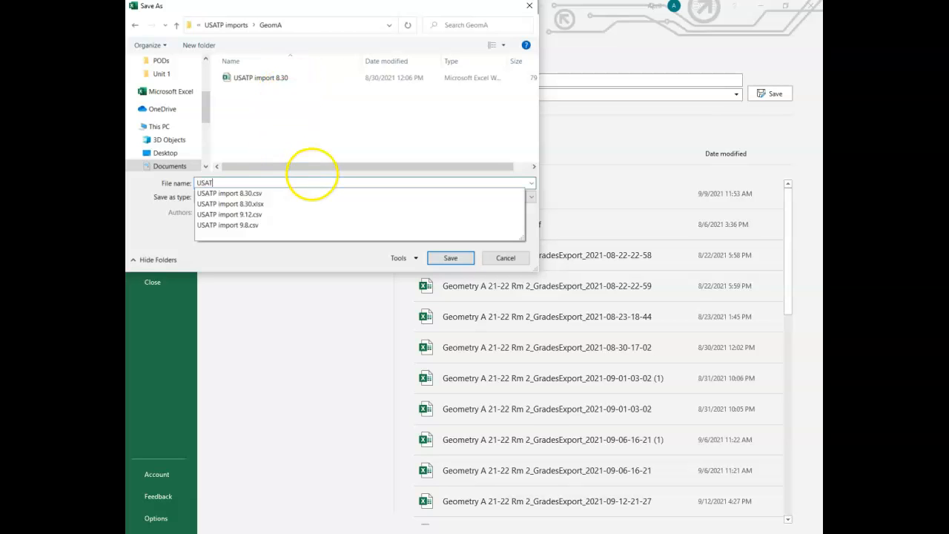
type("SATP import 9.14")
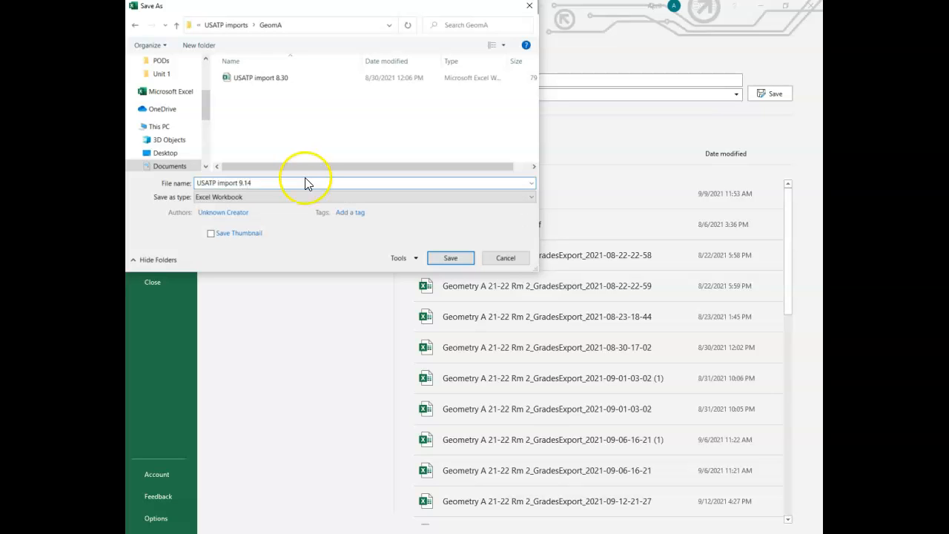
left_click(274, 198)
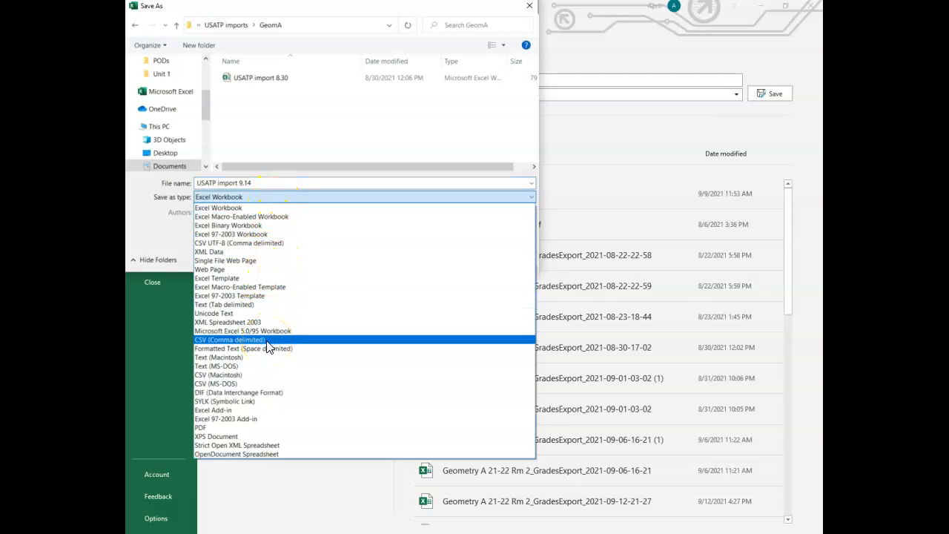
left_click(229, 339)
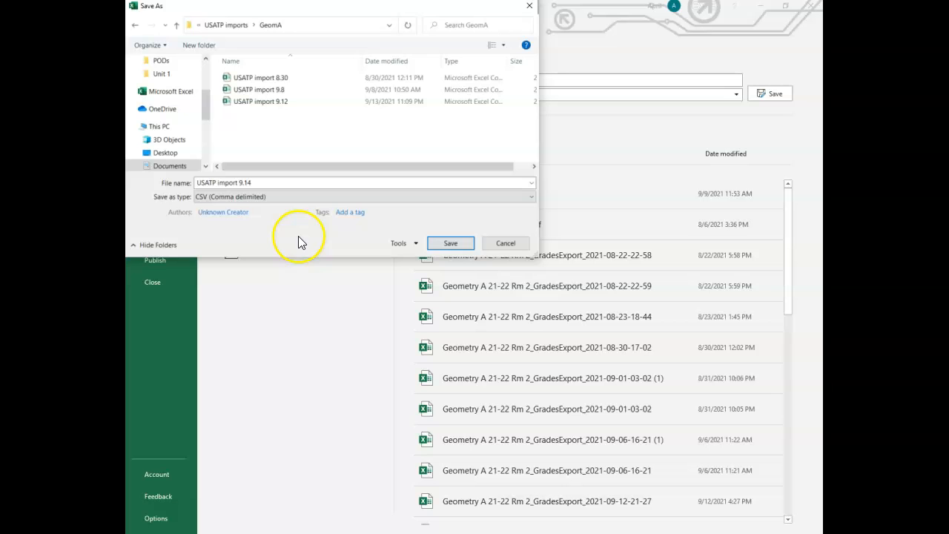
left_click(453, 248)
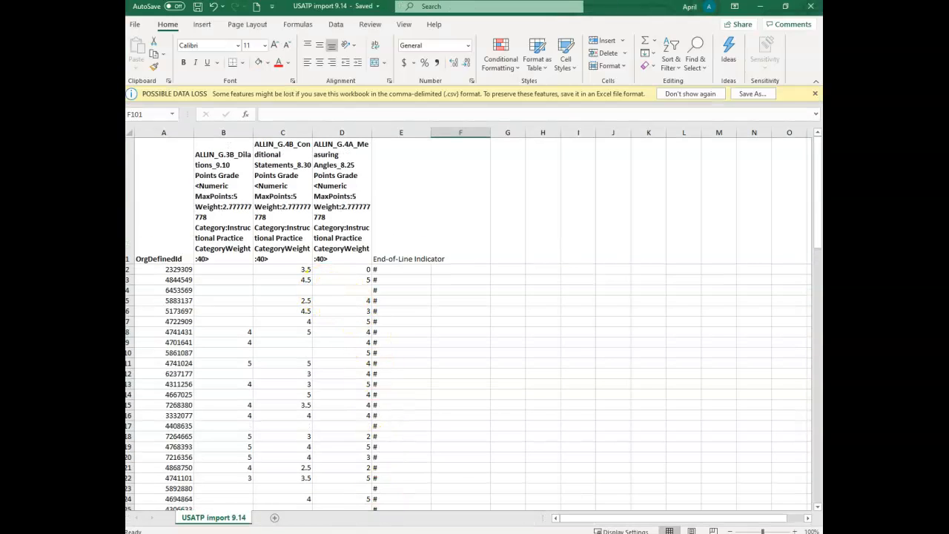
Switch to the K12 Export Grades page in Chrome and close the completed export dialog.
left_click(348, 533)
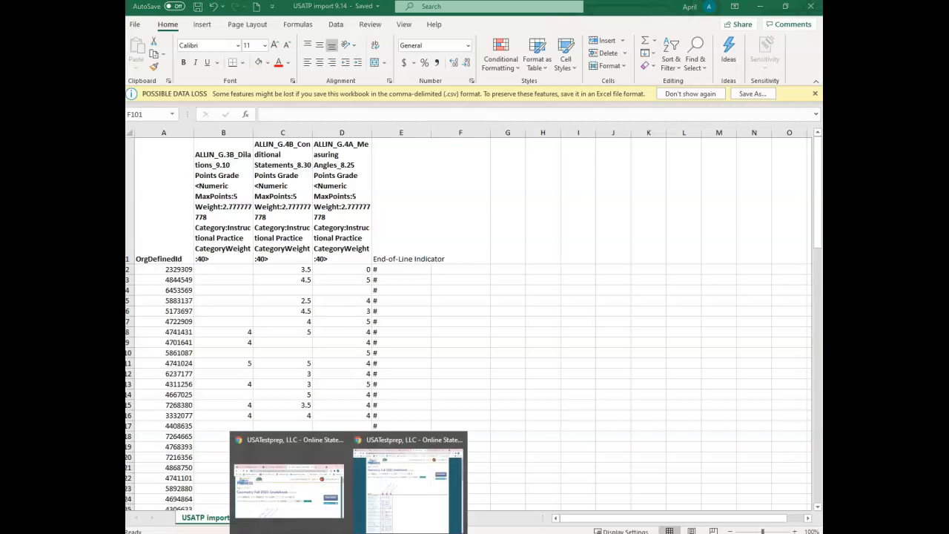
mouse_move(332, 516)
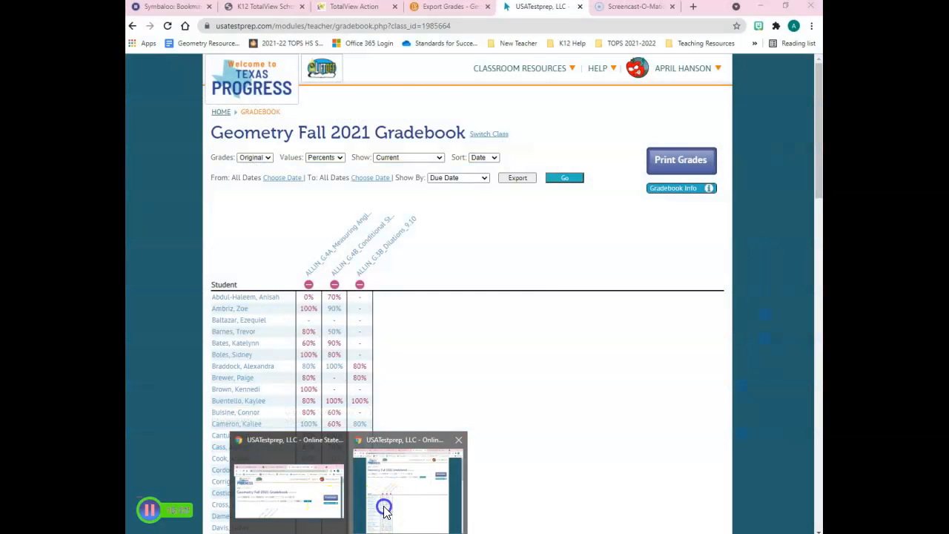
left_click(380, 510)
left_click(430, 9)
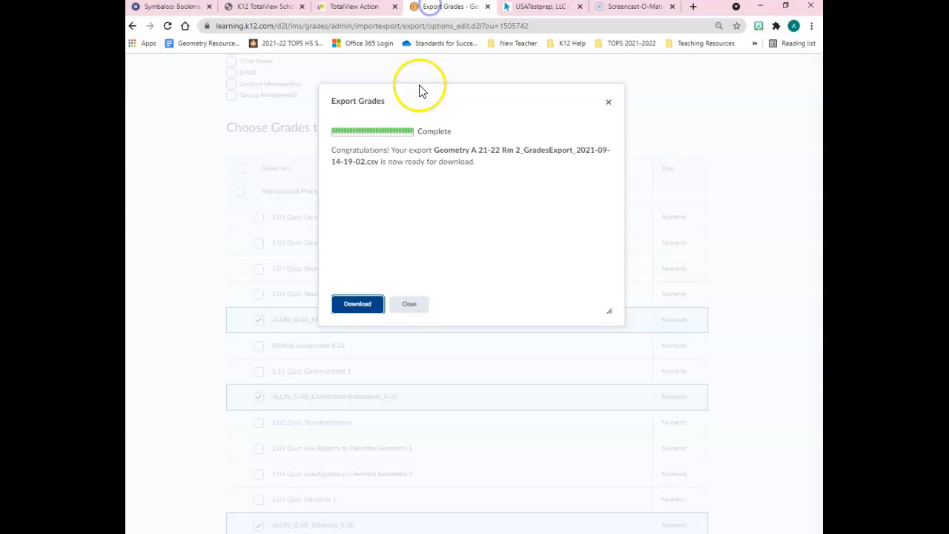
left_click(408, 304)
Start a grade import for Geometry A 21-22 Rm 2 and submit USATP import 9.14 from Documents, 2021-2022 School Year, USATP imports, GeomA.
scroll(200, 204, "up", 5)
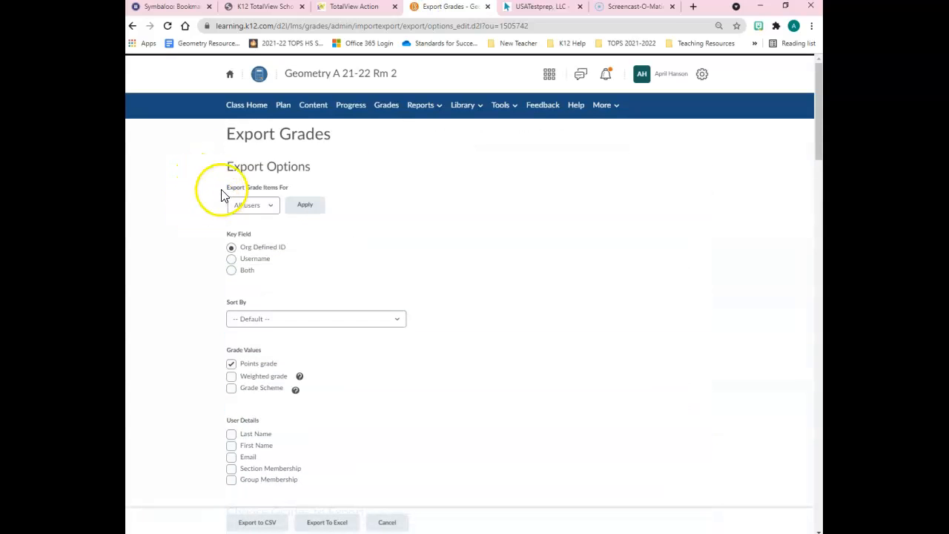
left_click(386, 106)
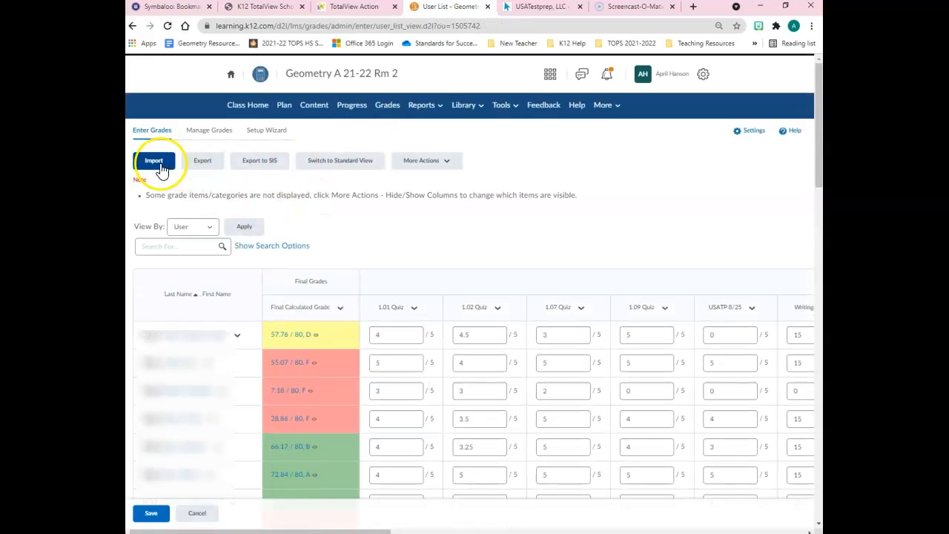
left_click(154, 161)
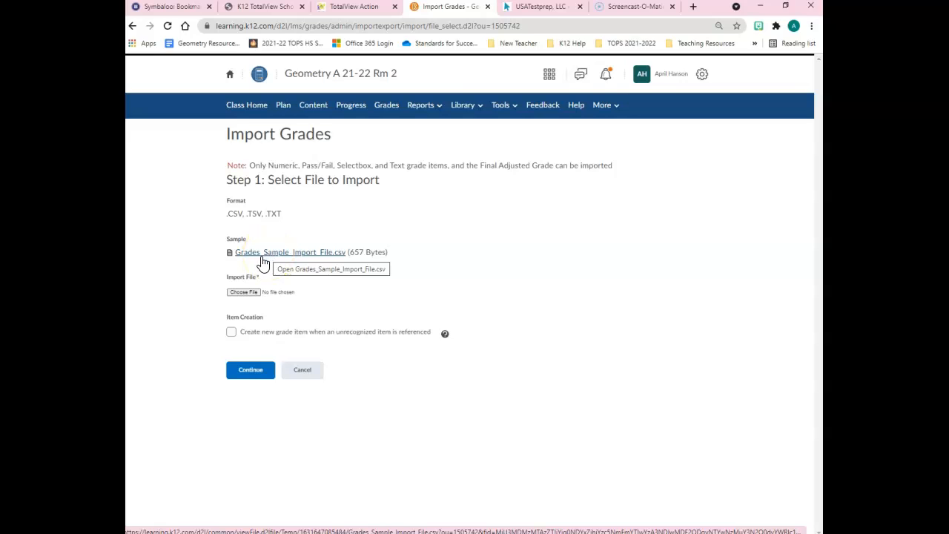
left_click(249, 294)
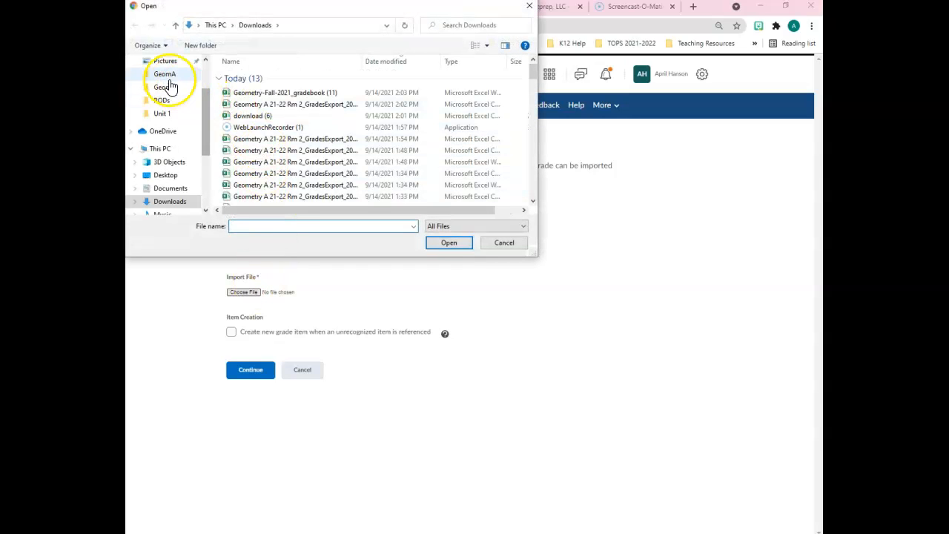
scroll(166, 80, "up", 1)
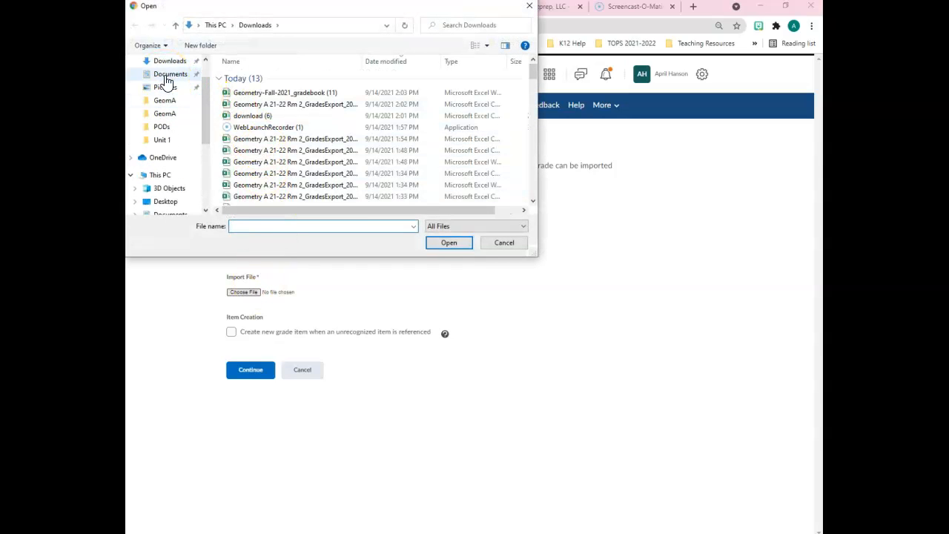
left_click(166, 75)
double_click(238, 77)
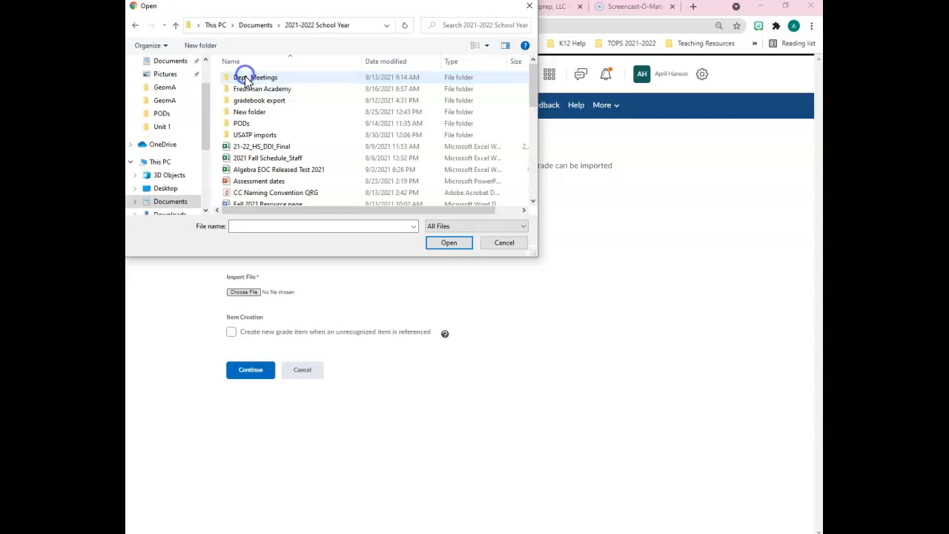
double_click(251, 137)
double_click(248, 78)
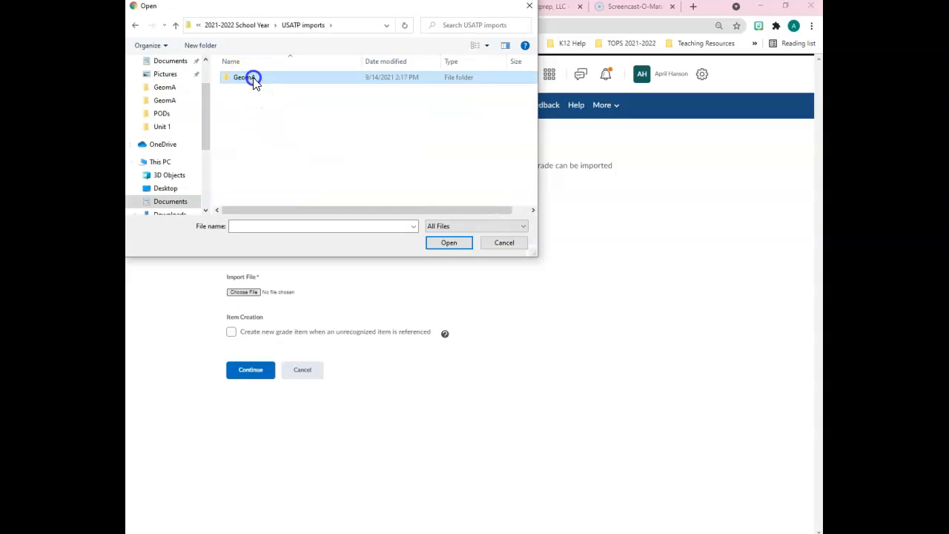
left_click(259, 124)
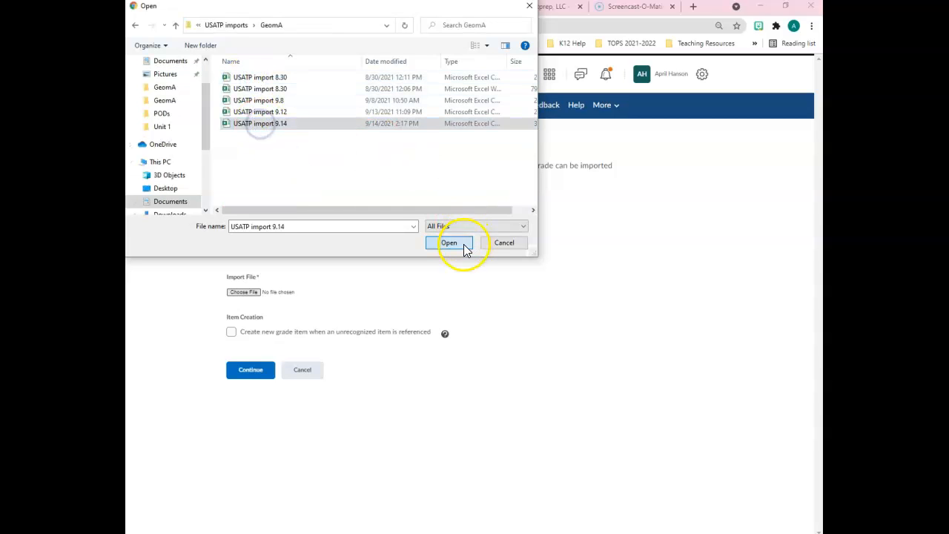
left_click(448, 242)
left_click(252, 378)
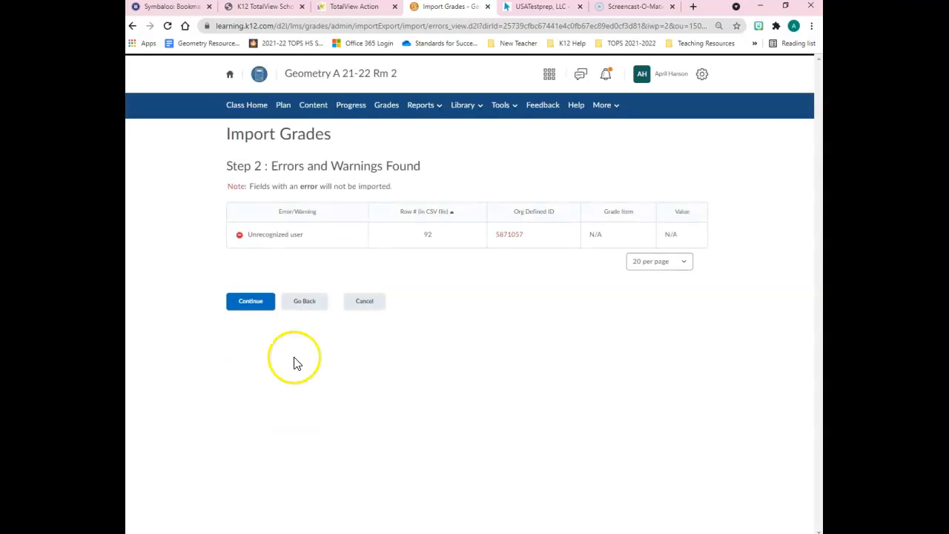
Continue past the import errors and warnings, then import the previewed grades for the three ALLIN grade items.
left_click(325, 252)
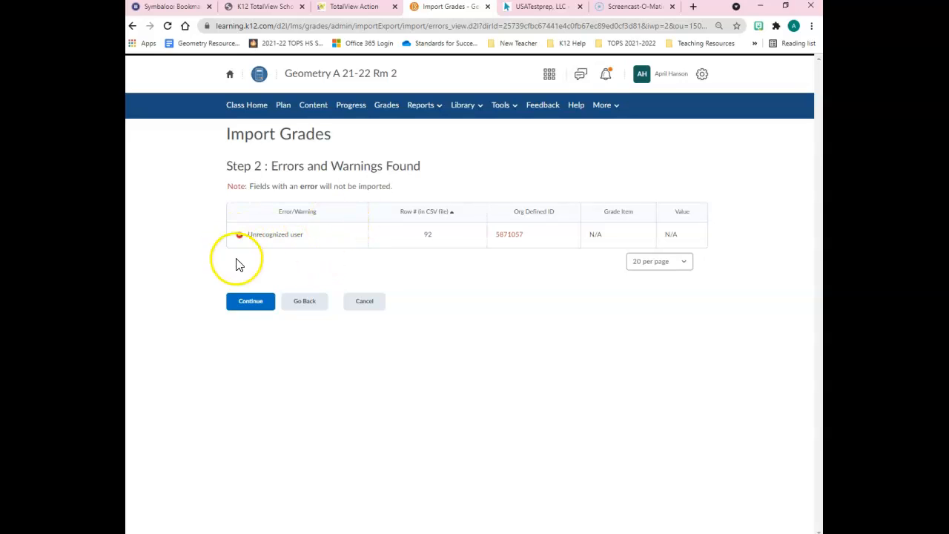
left_click(251, 311)
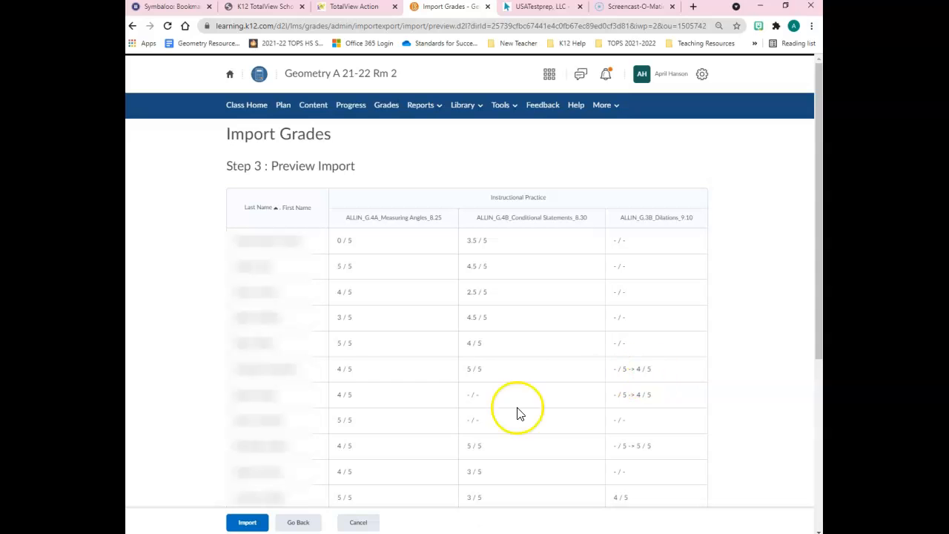
left_click(256, 522)
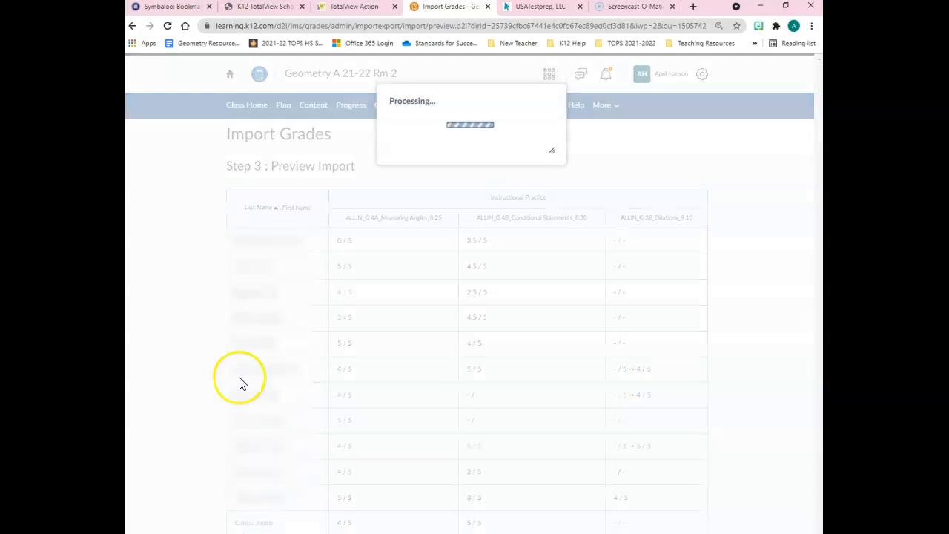